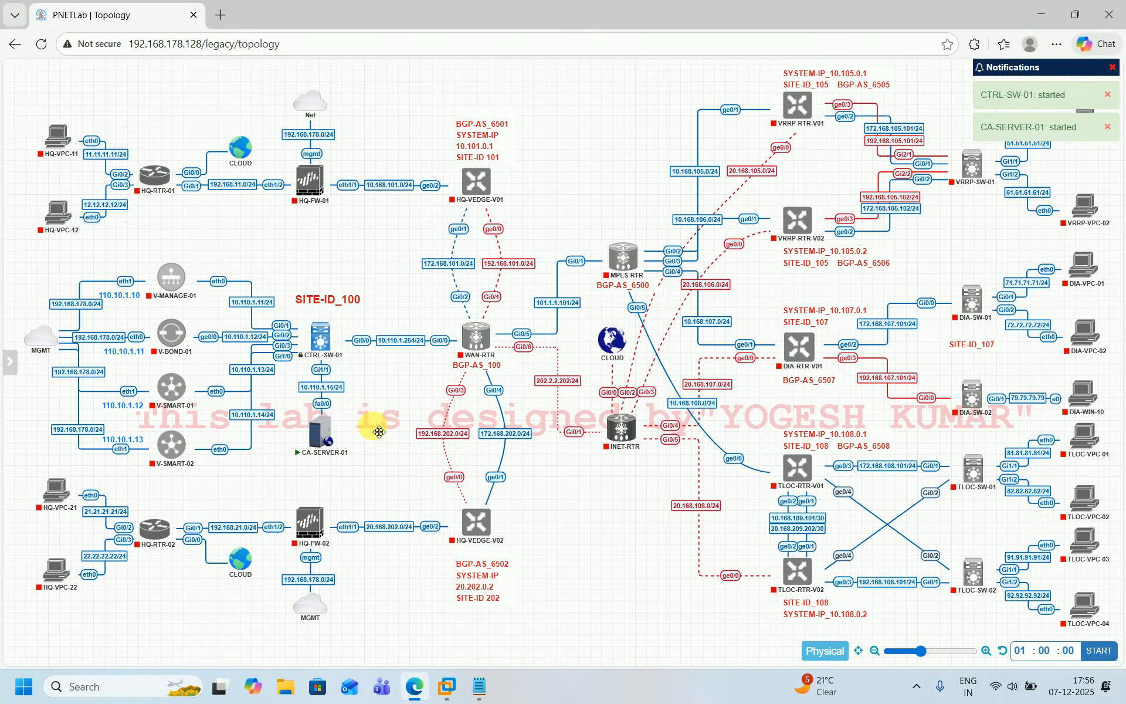
Start the WAN-RTR node and bring up the CA-SERVER-01 console prompt in a repositioned, widened terminal window
{"action": "left_click", "coordinate": [467, 318]}
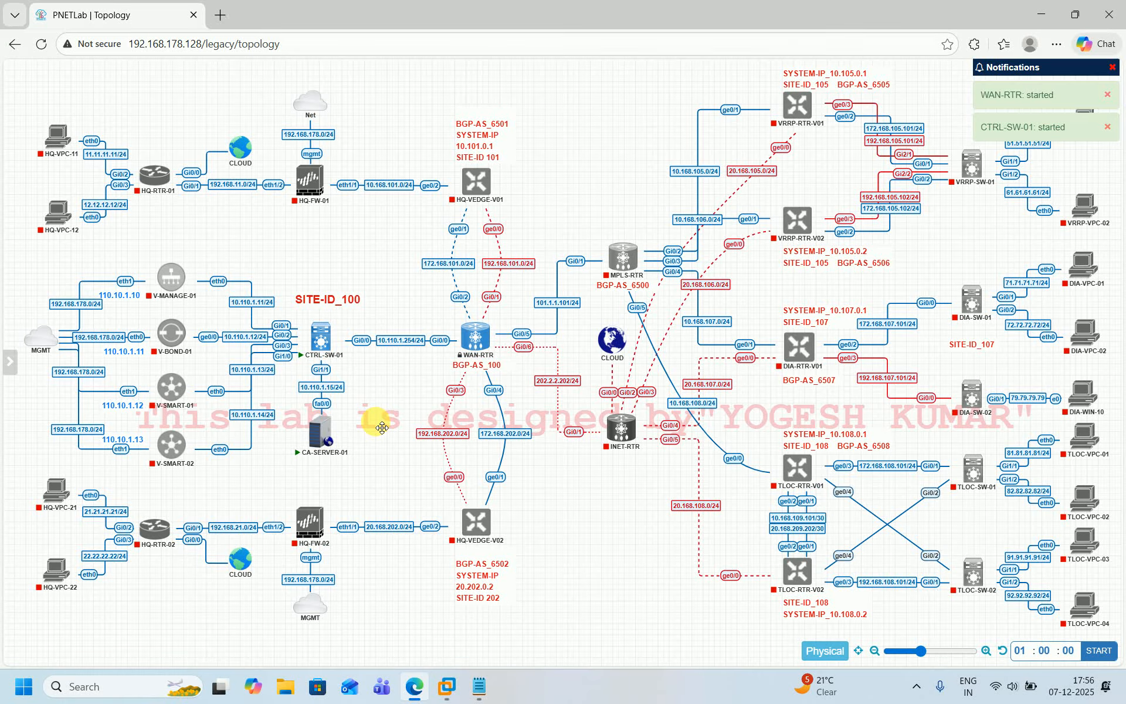
{"action": "left_click", "coordinate": [322, 431]}
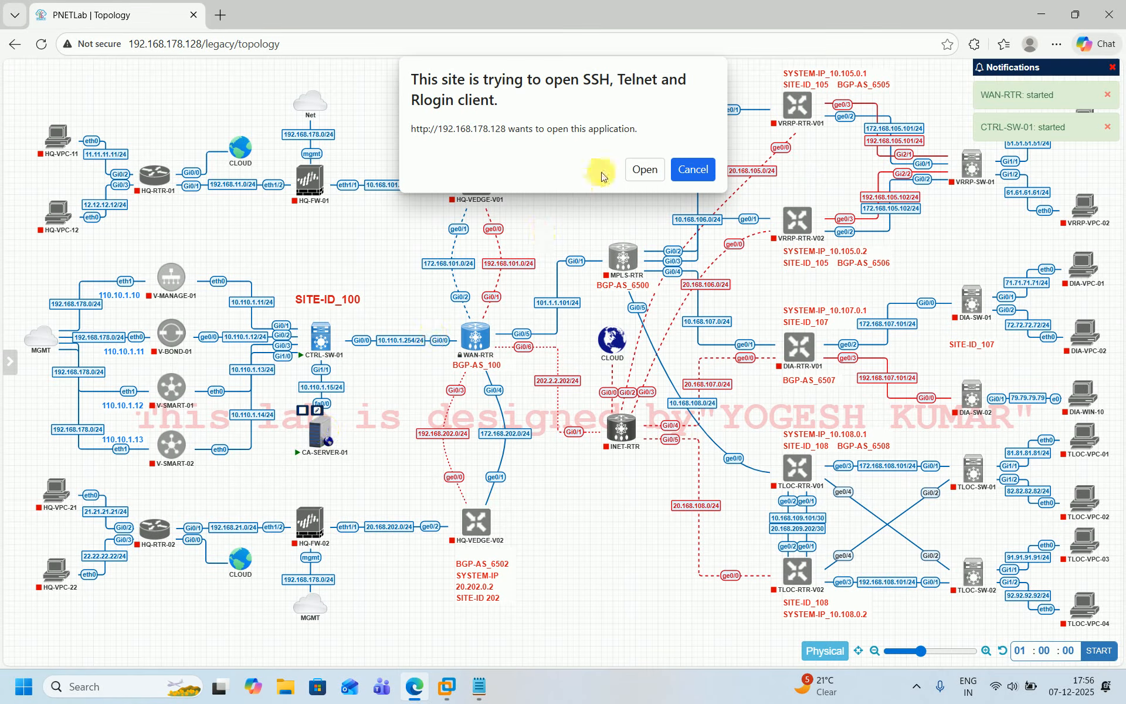
{"action": "left_click", "coordinate": [644, 169]}
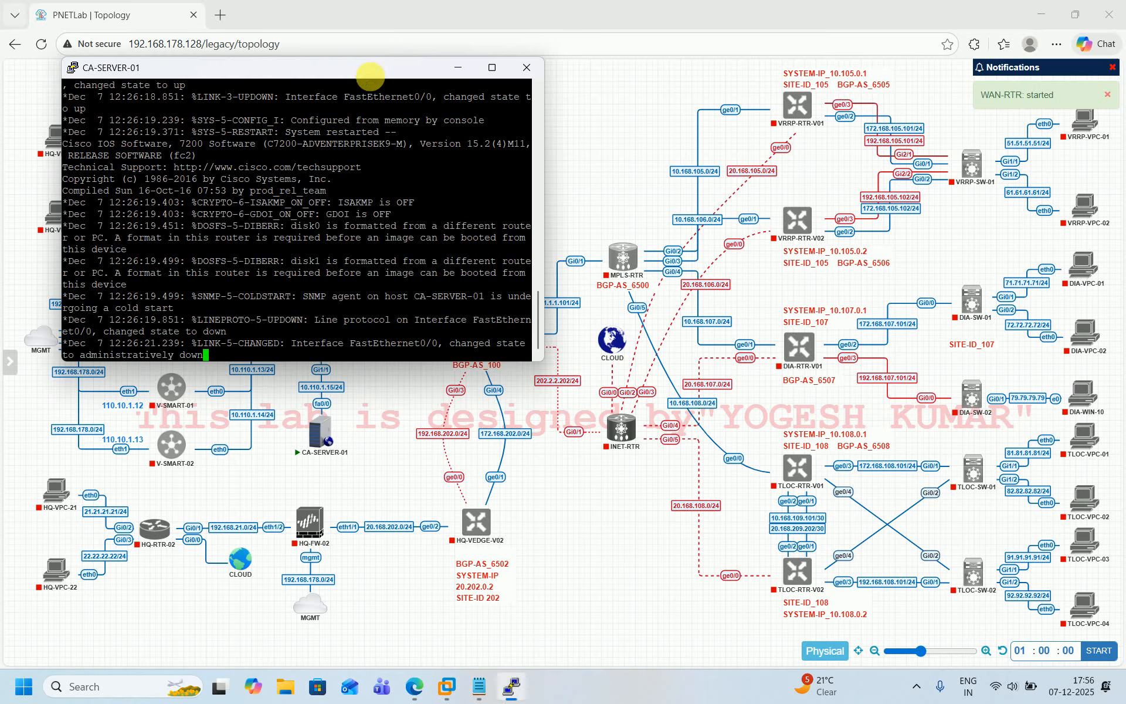
{"action": "left_click_drag", "start_coordinate": [371, 66], "coordinate": [769, 40]}
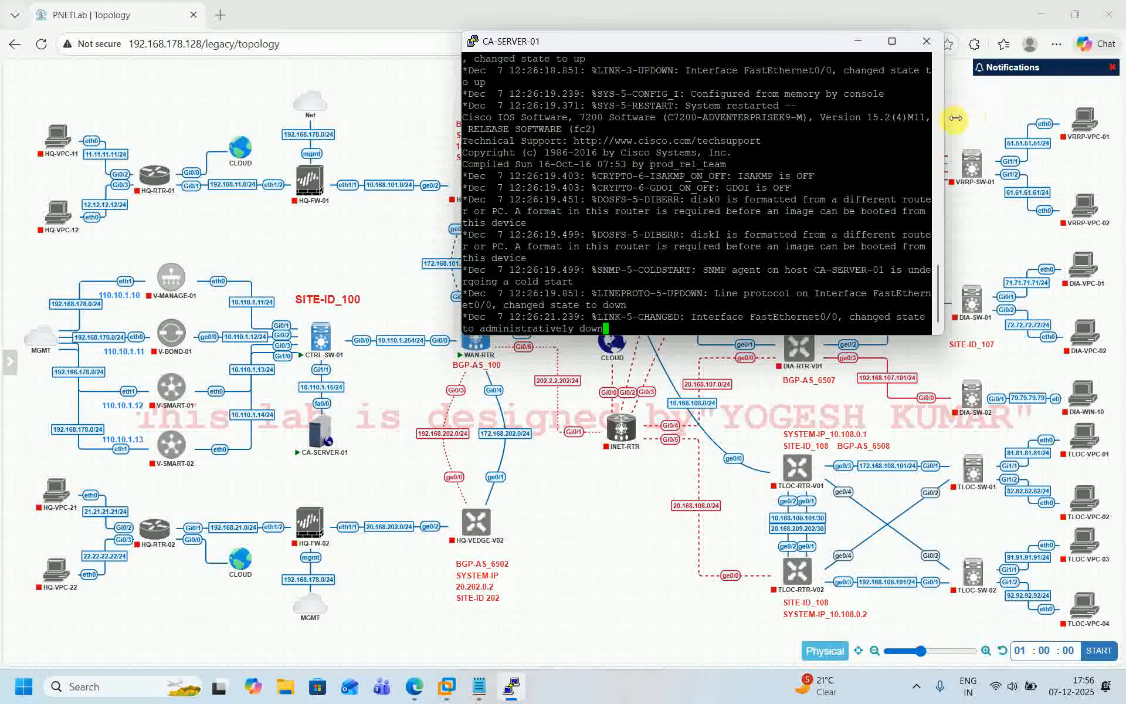
{"action": "left_click_drag", "start_coordinate": [943, 115], "coordinate": [1088, 108]}
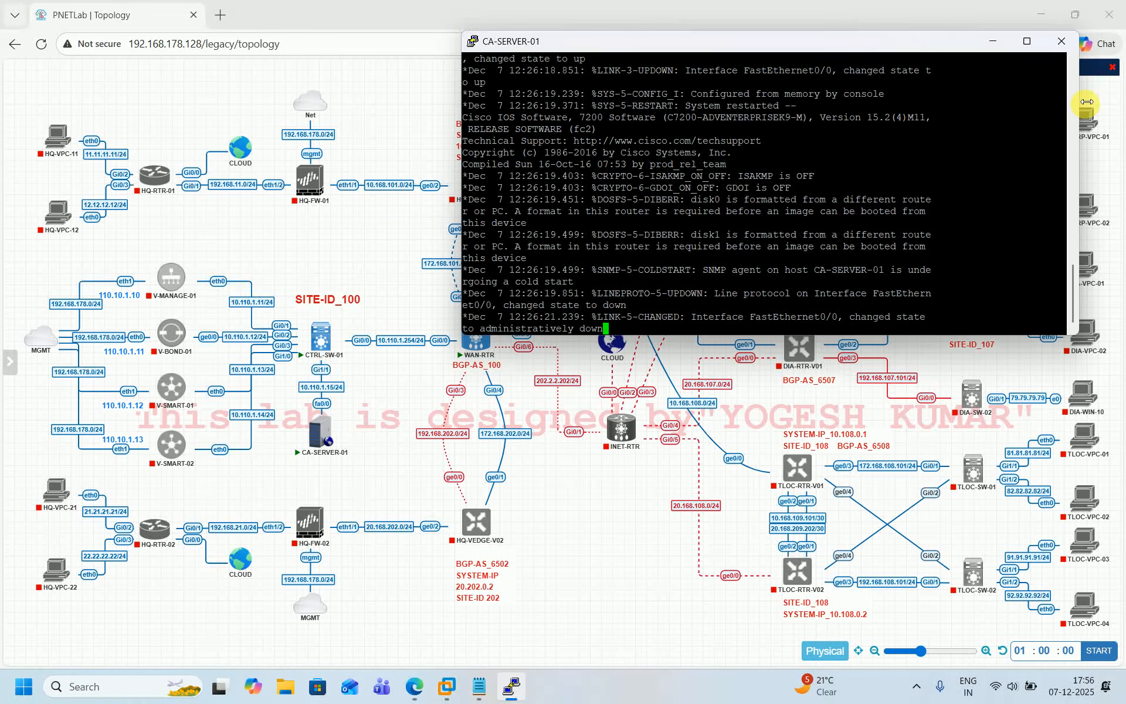
{"action": "key", "text": "Return"}
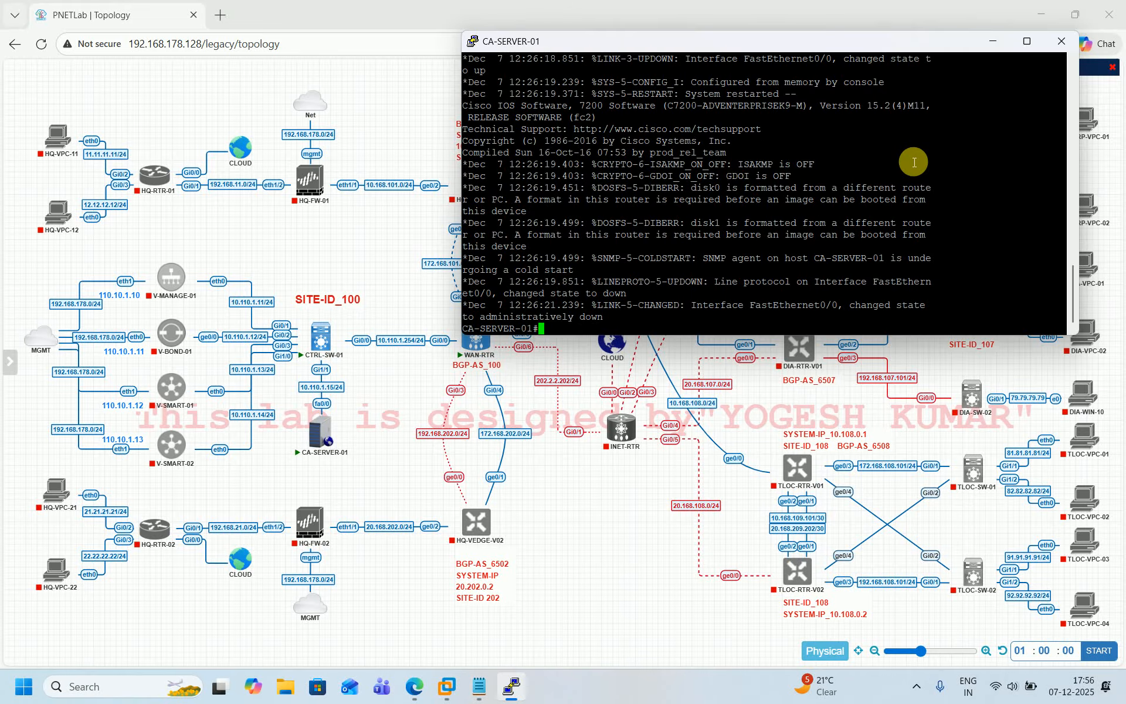
{"action": "key", "text": "Return"}
{"action": "key", "text": "Return"}
{"action": "key", "text": "Return"}
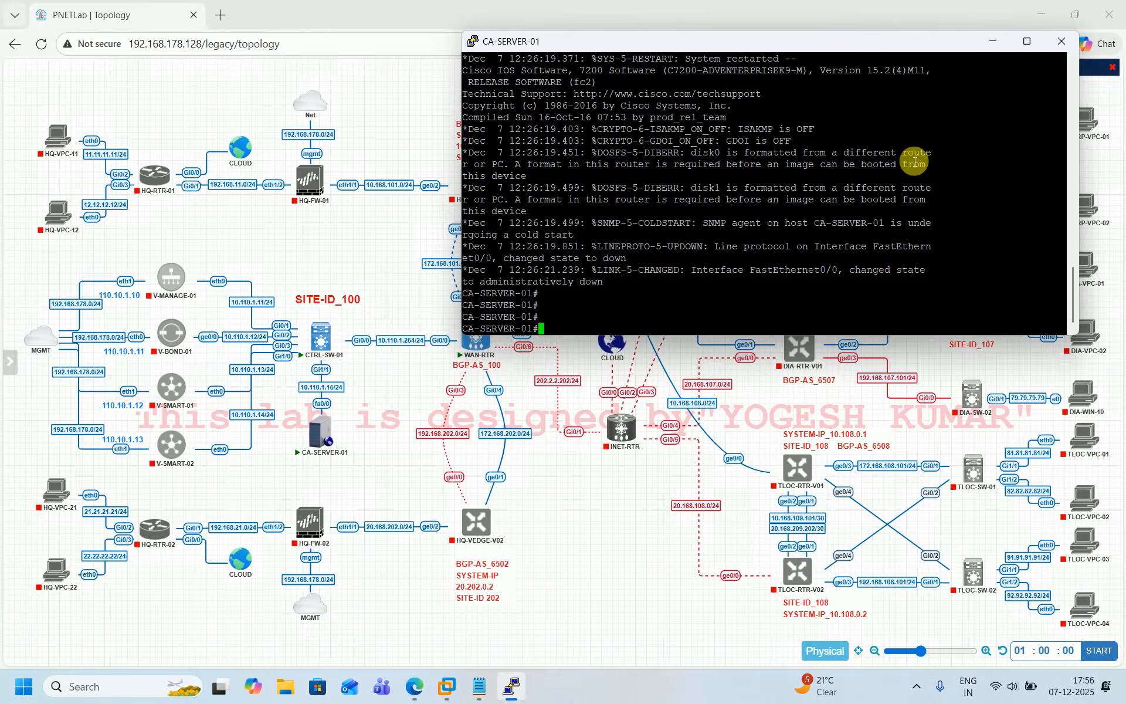
Show the brief IP interface summary on CA-SERVER-01 with "sh ip int br"
{"action": "type", "text": "sh ip int br"}
{"action": "key", "text": "Return"}
{"action": "key", "text": "Return"}
{"action": "key", "text": "Return"}
{"action": "key", "text": "Return"}
{"action": "key", "text": "Return"}
{"action": "key", "text": "Return"}
{"action": "key", "text": "Return"}
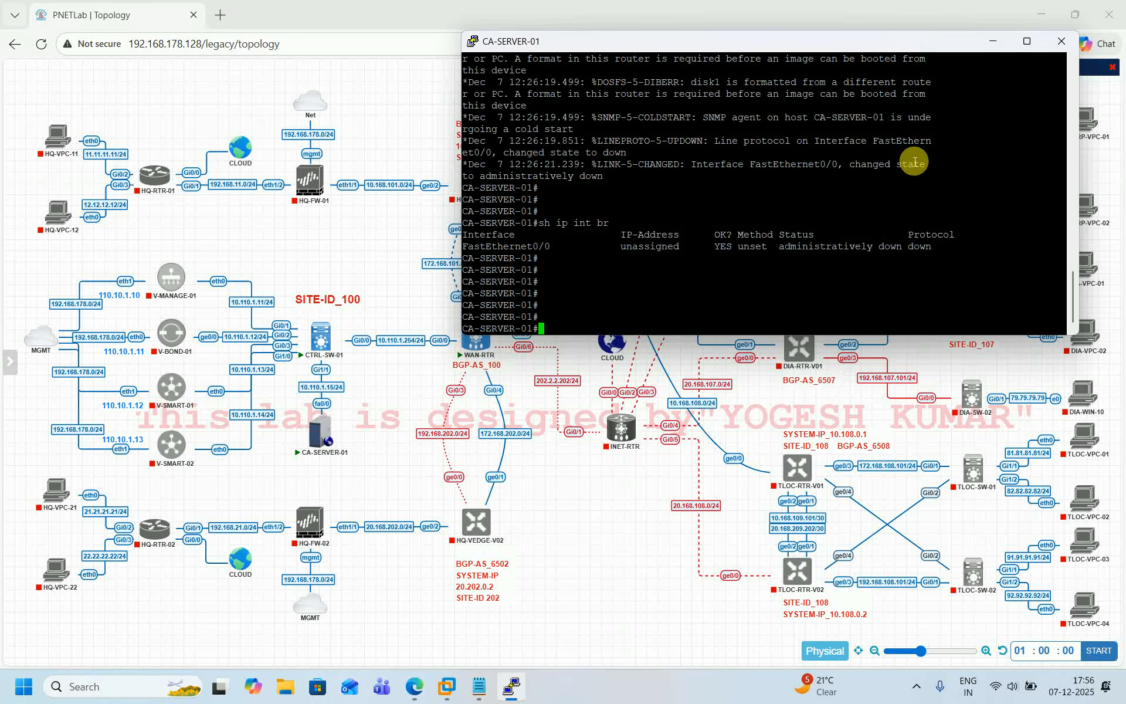
Configure FastEthernet0/0 on CA-SERVER-01 with IP address 10.110.1.15 255.255.255.0, enable it, and return to global configuration mode
{"action": "double_click", "coordinate": [481, 253]}
{"action": "type", "text": "conf t"}
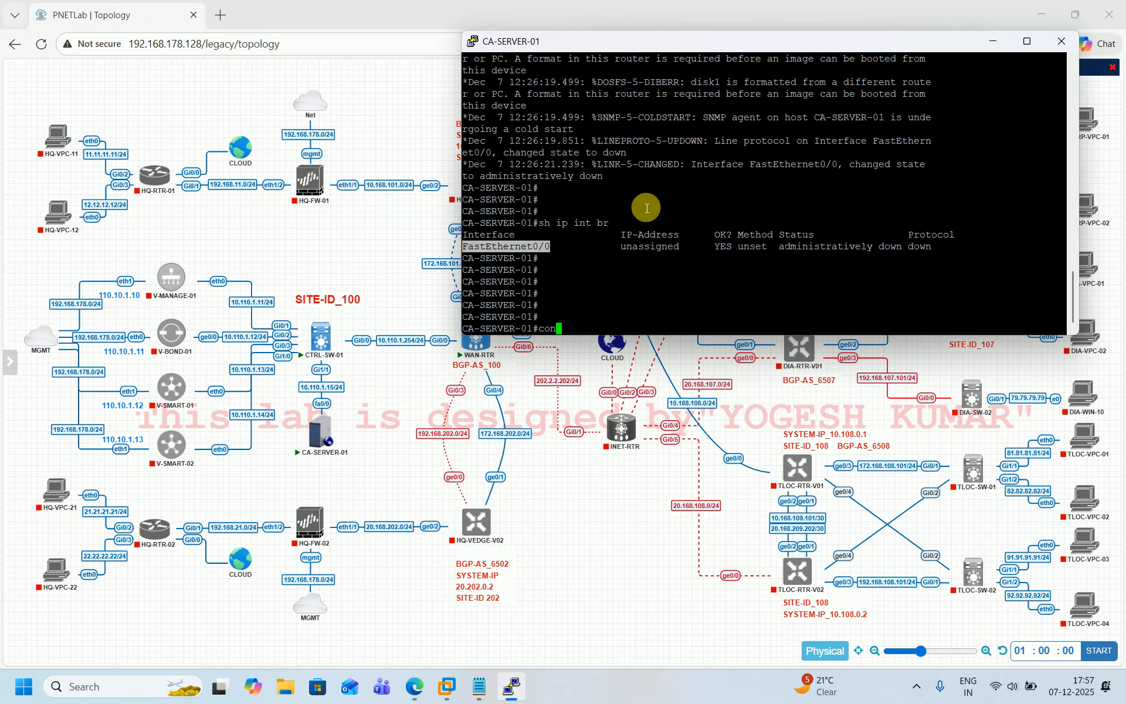
{"action": "key", "text": "Return"}
{"action": "type", "text": "int"}
{"action": "right_click", "coordinate": [646, 209]}
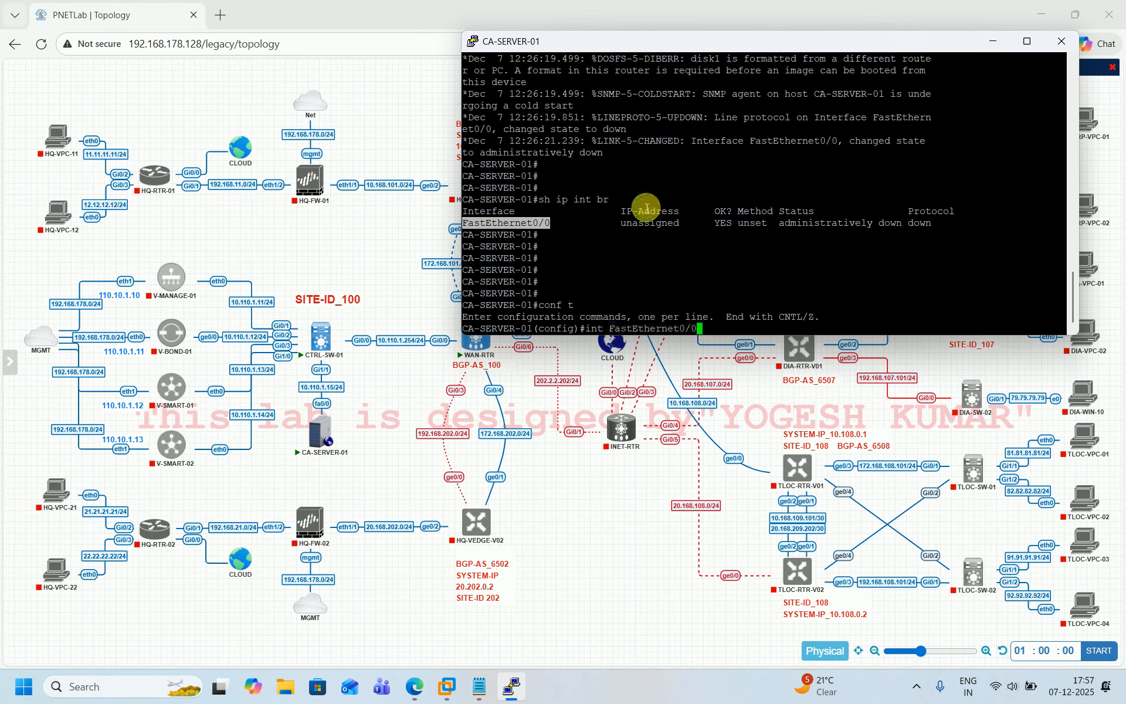
{"action": "key", "text": "Return"}
{"action": "type", "text": "ip ad"}
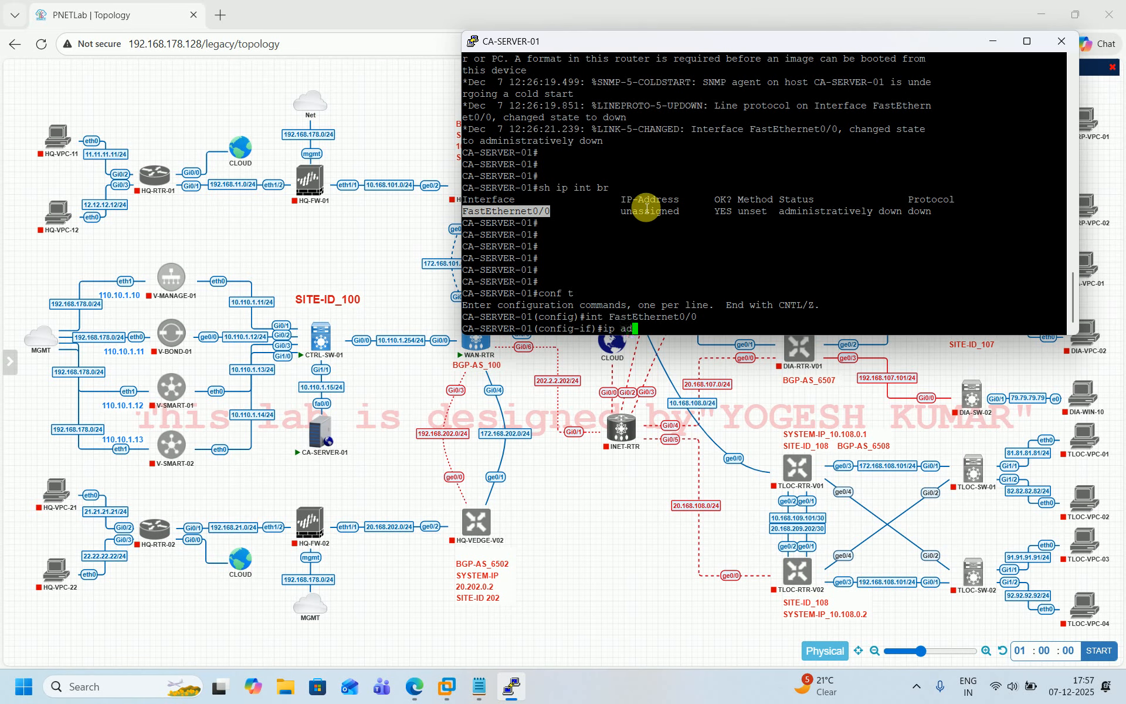
{"action": "type", "text": "d 10.110.1.15 255.255.255."}
{"action": "key", "text": "Return"}
{"action": "type", "text": "no shut"}
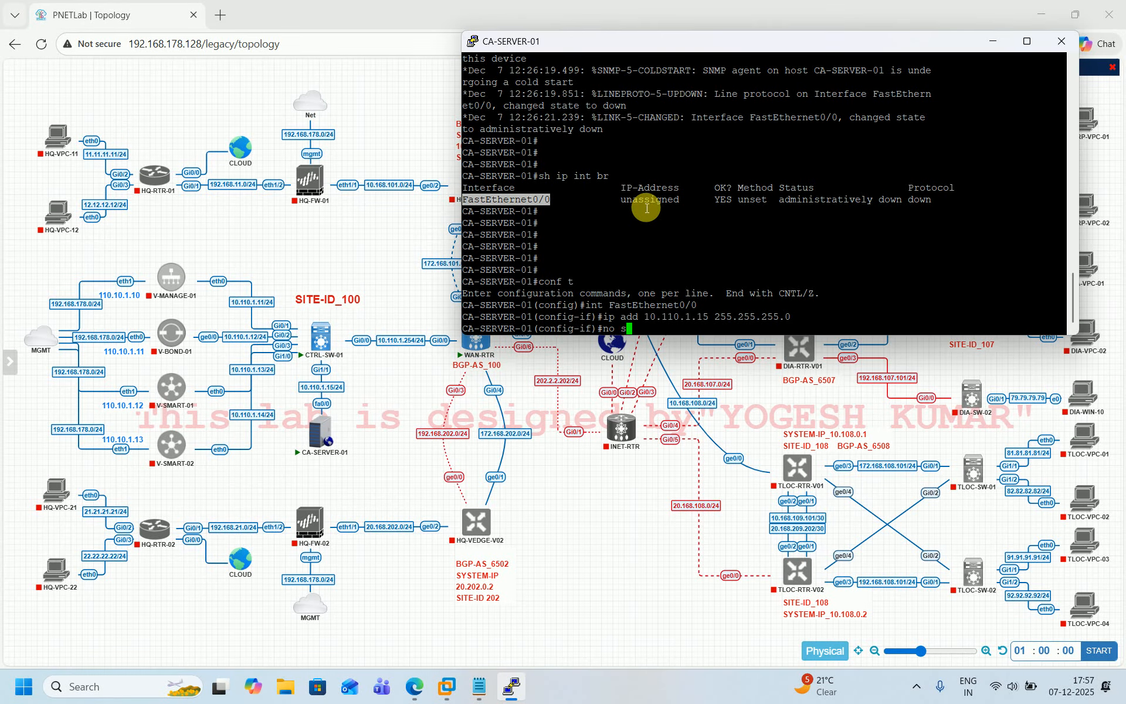
{"action": "key", "text": "Return"}
{"action": "type", "text": "exit"}
{"action": "key", "text": "Return"}
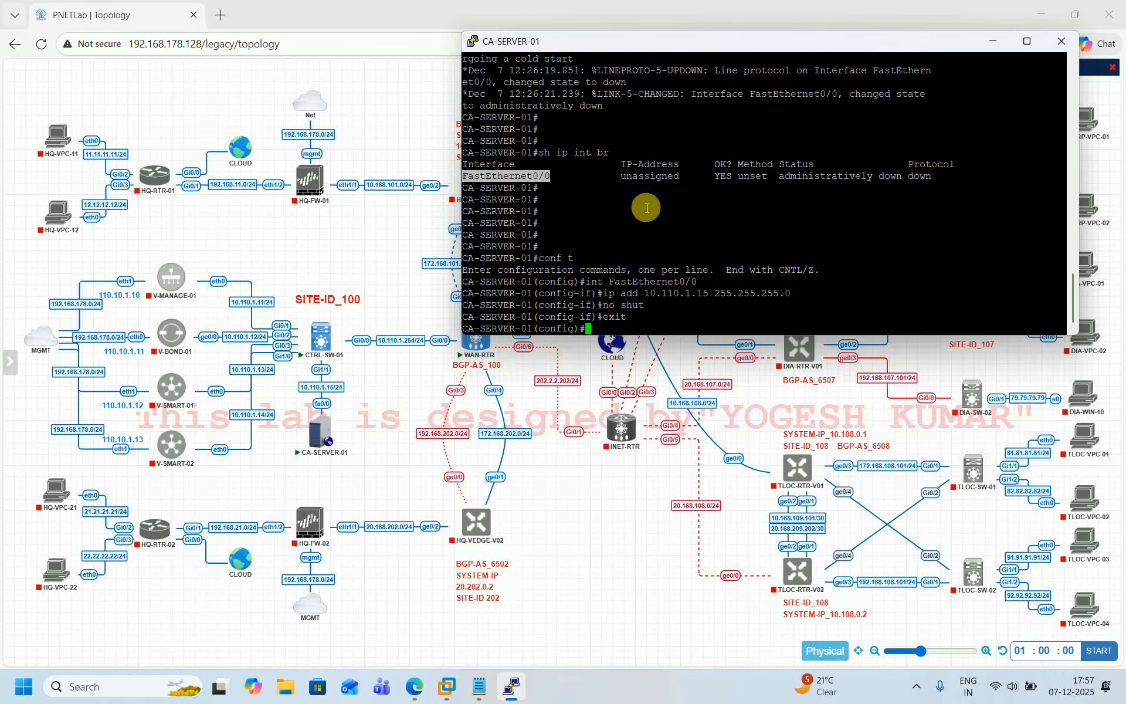
{"action": "key", "text": "Return"}
{"action": "key", "text": "Return"}
{"action": "key", "text": "Return"}
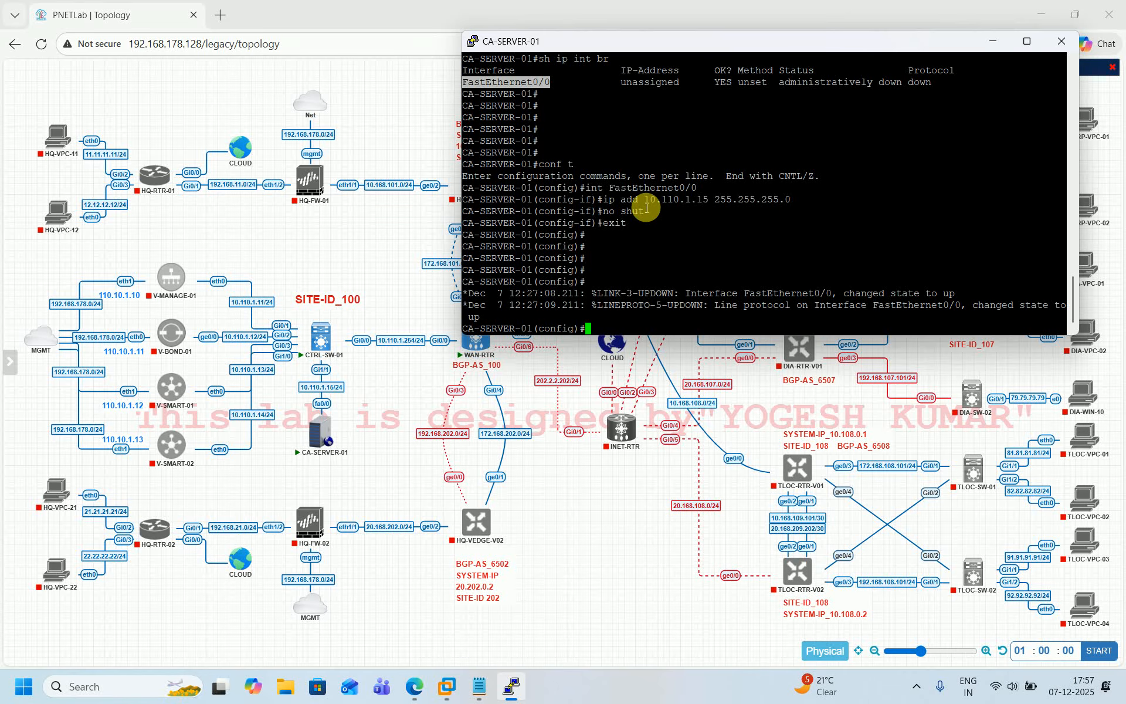
{"action": "key", "text": "Return"}
{"action": "key", "text": "Return"}
{"action": "key", "text": "Return"}
{"action": "key", "text": "Return"}
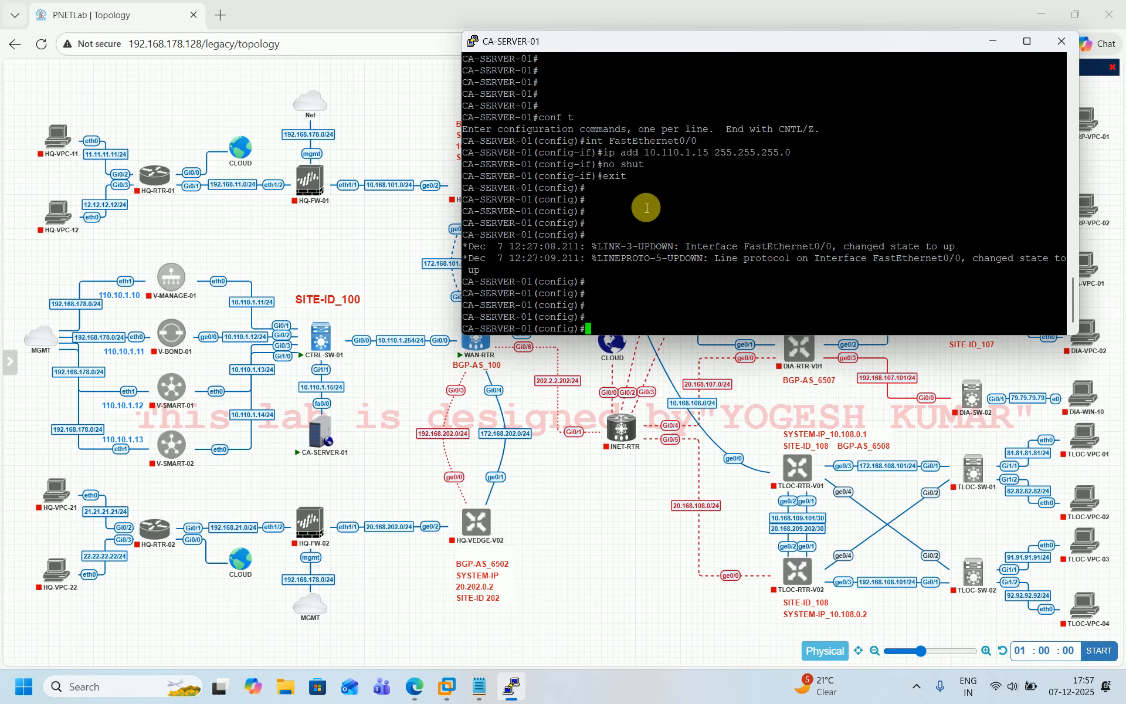
Add a default route through 10.110.1.254 on CA-SERVER-01 and save the configuration, confirming the NVRAM overwrite
{"action": "type", "text": "ip route 0.0.0.0 0.0.0.0 10.110.1.2"}
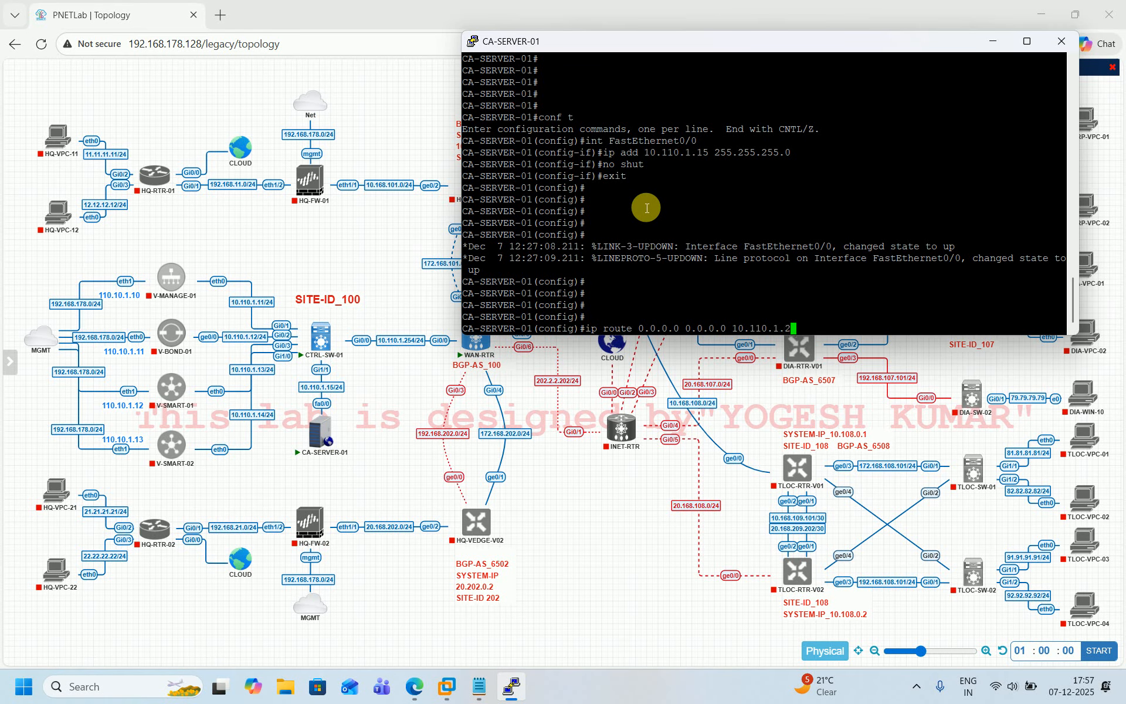
{"action": "key", "text": "Return"}
{"action": "type", "text": "do "}
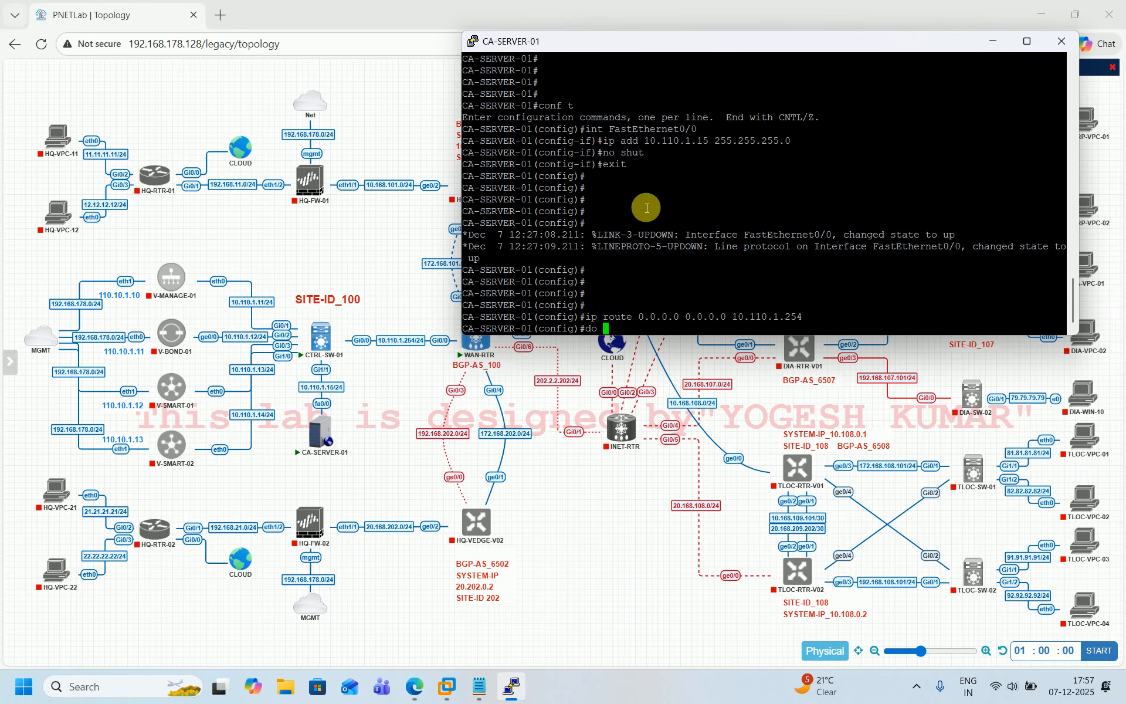
{"action": "type", "text": "wr"}
{"action": "key", "text": "Return"}
{"action": "key", "text": "Return"}
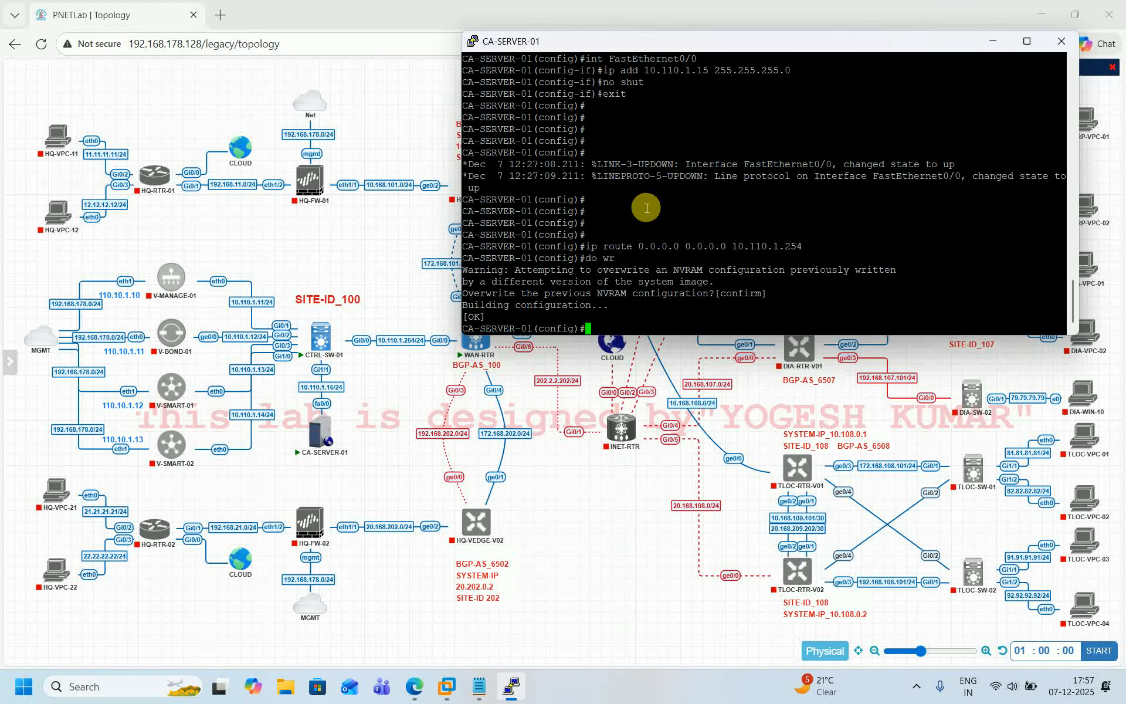
{"action": "key", "text": "Return"}
{"action": "key", "text": "Return"}
{"action": "key", "text": "Return"}
{"action": "key", "text": "Return"}
{"action": "key", "text": "Return"}
{"action": "key", "text": "Return"}
{"action": "key", "text": "Return"}
{"action": "key", "text": "Return"}
{"action": "key", "text": "Return"}
{"action": "key", "text": "Return"}
{"action": "key", "text": "Return"}
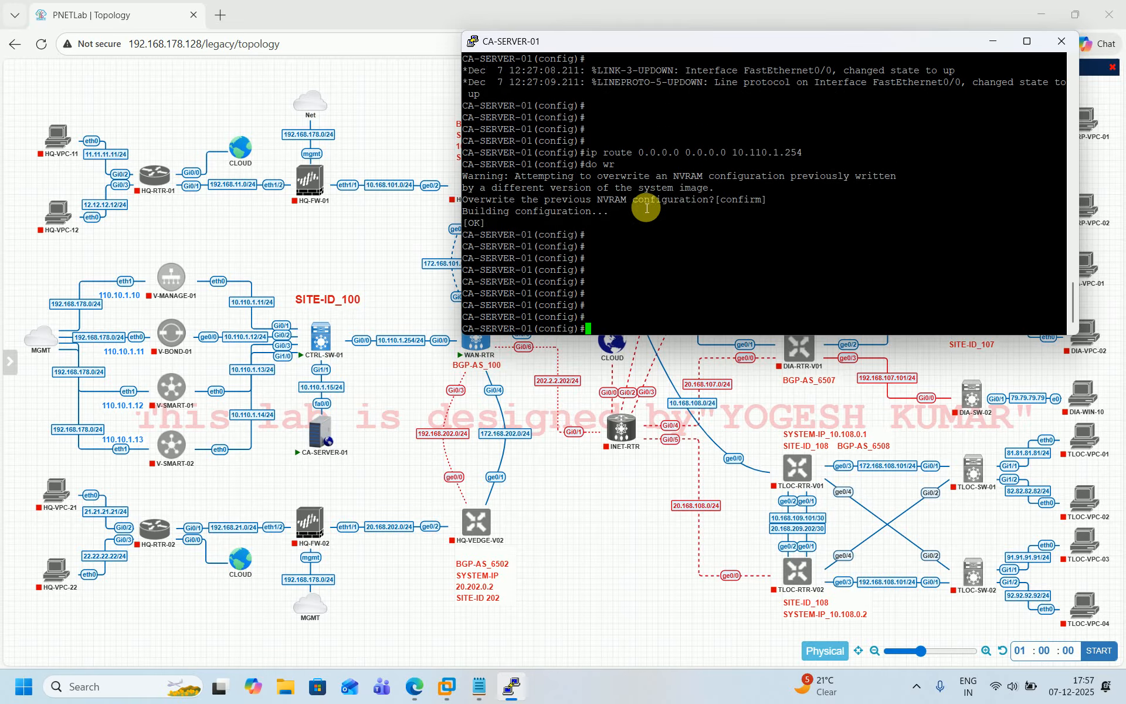
Copy the RSA key command from the root CA notes in Notepad and run it on CA-SERVER-01 with label NGTL and modulus 2048
{"action": "left_click_drag", "start_coordinate": [652, 48], "coordinate": [204, 20]}
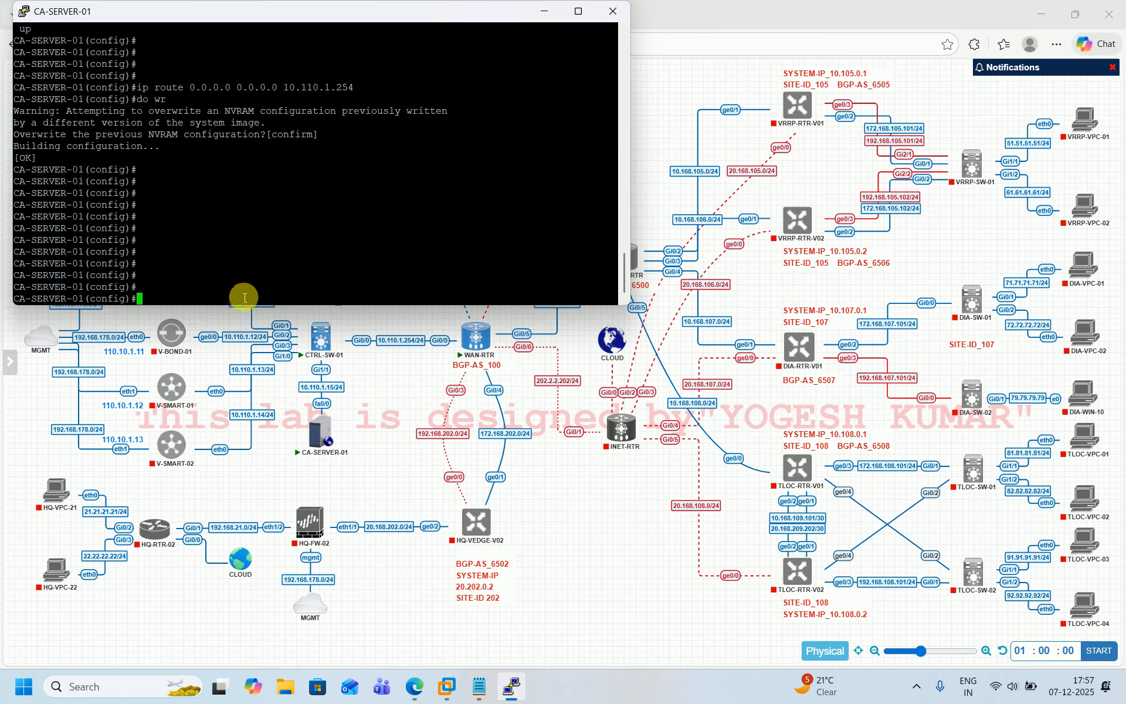
{"action": "left_click", "coordinate": [478, 685]}
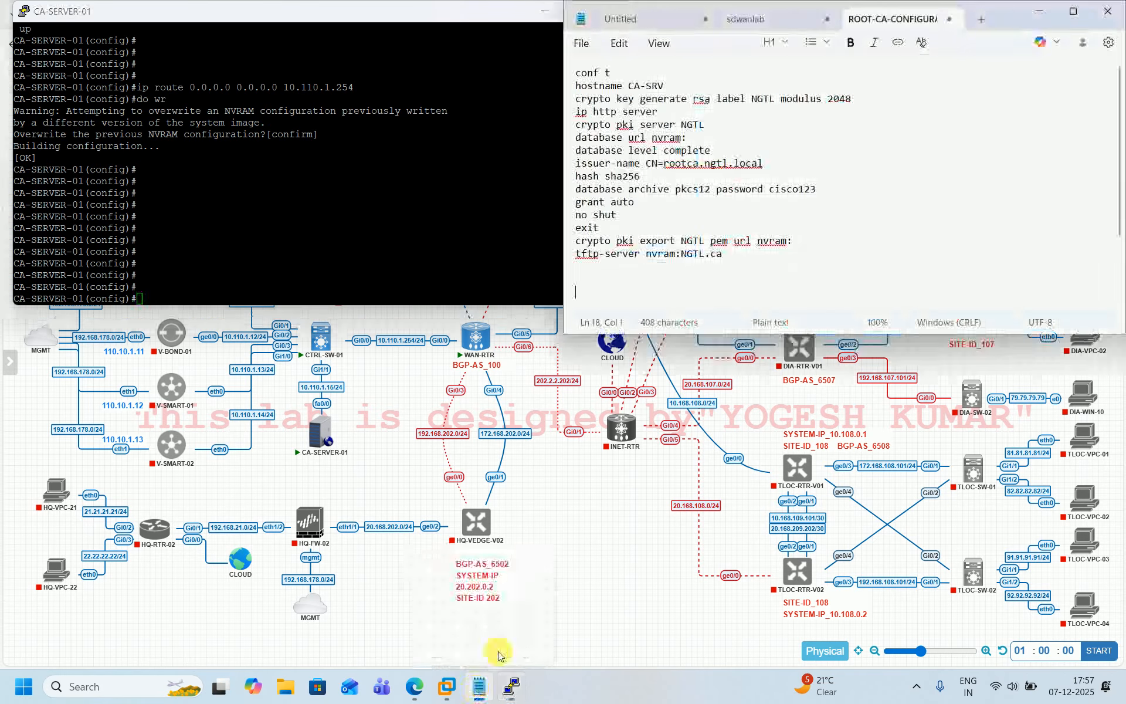
{"action": "triple_click", "coordinate": [589, 100]}
{"action": "key", "text": "ctrl+c"}
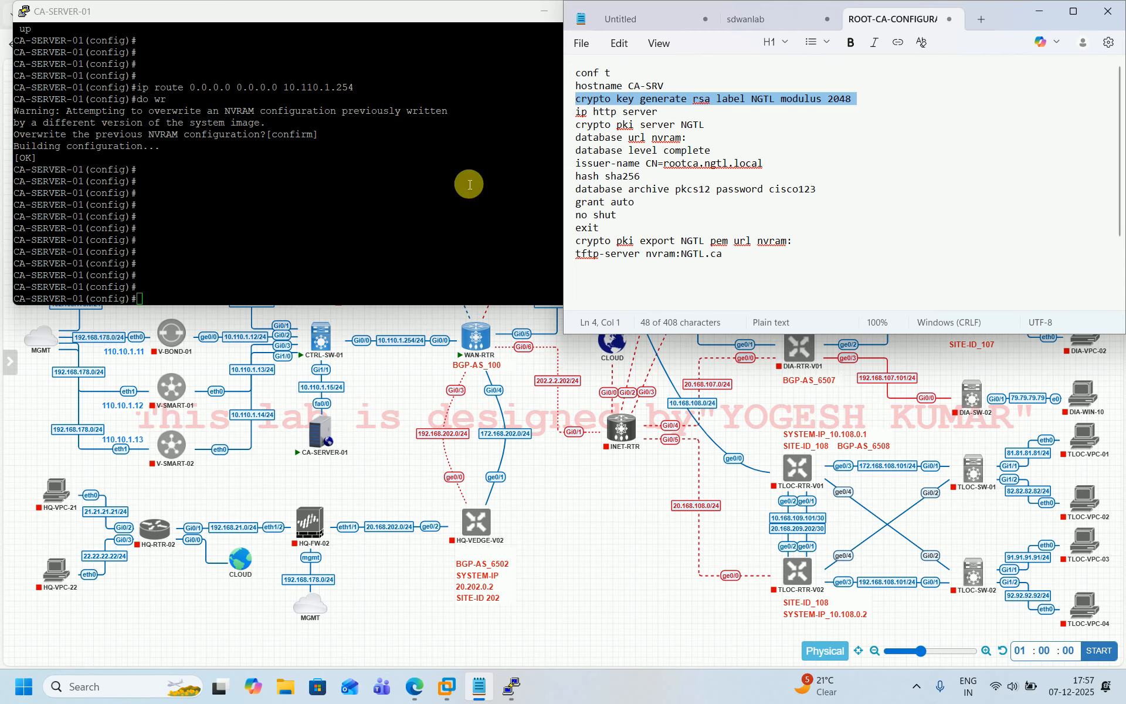
{"action": "left_click", "coordinate": [397, 221]}
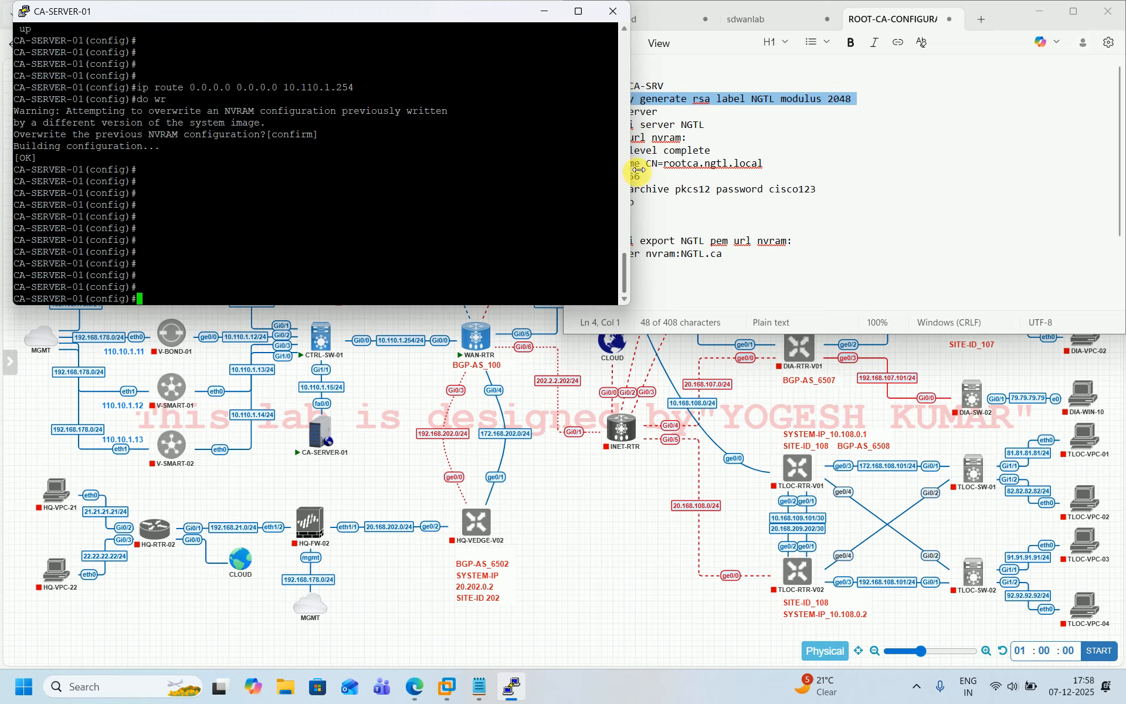
{"action": "left_click_drag", "start_coordinate": [638, 170], "coordinate": [569, 176]}
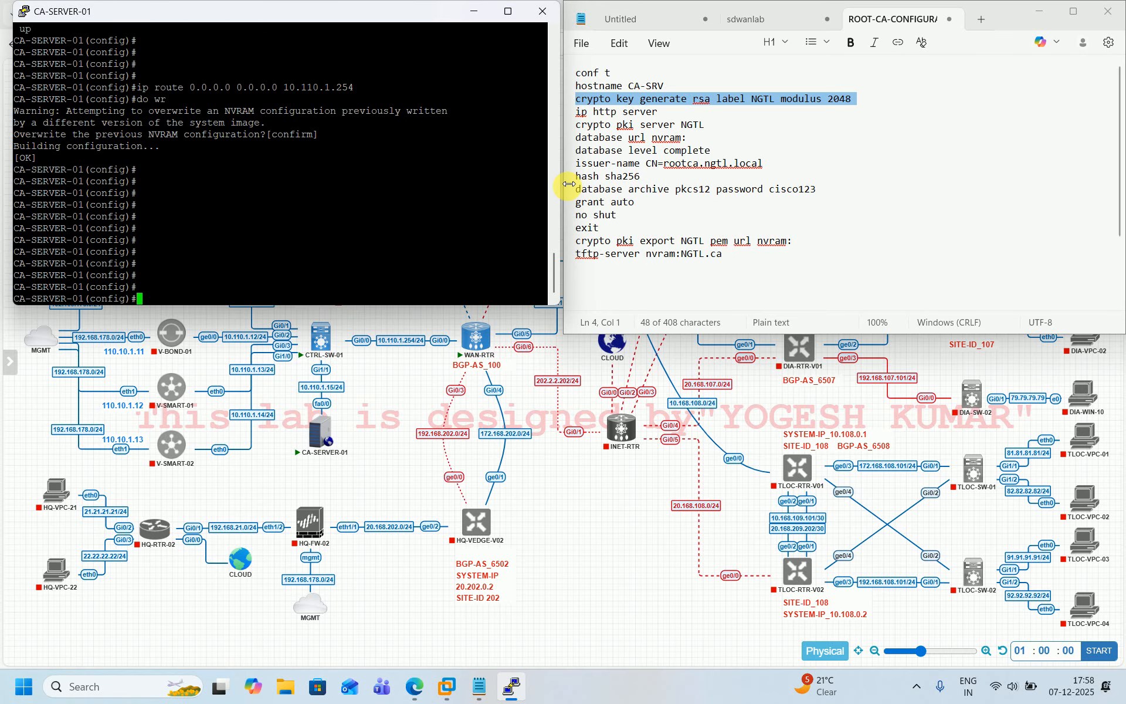
{"action": "right_click", "coordinate": [366, 219]}
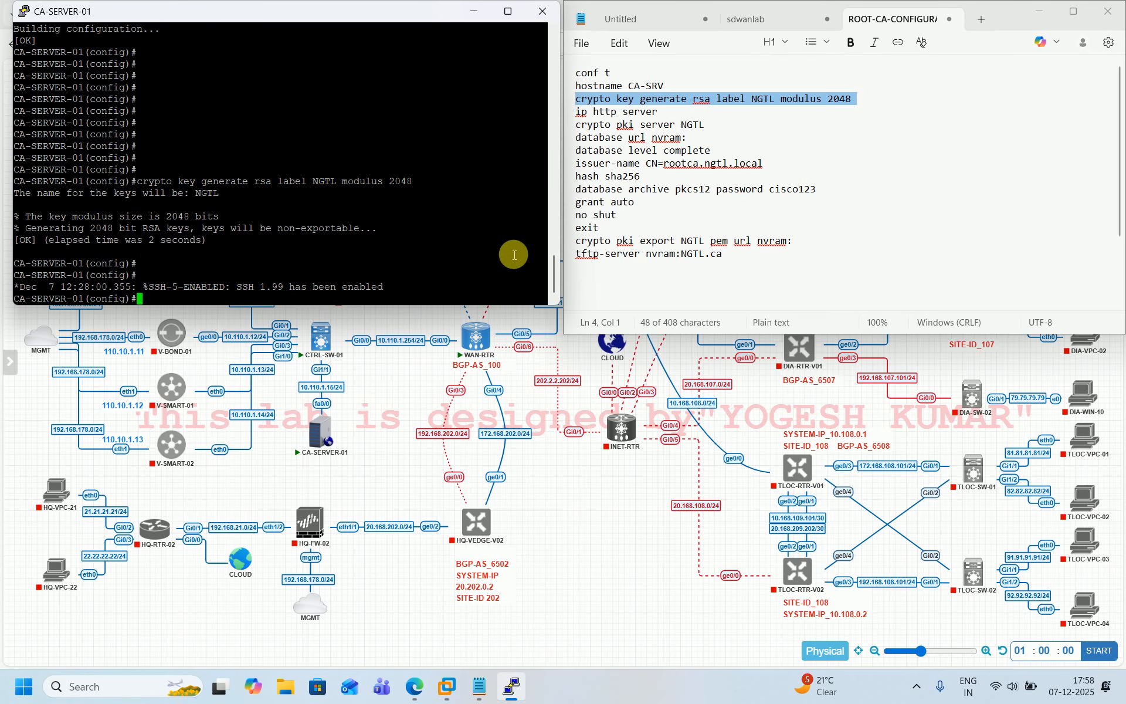
{"action": "key", "text": "Return"}
{"action": "key", "text": "Return"}
{"action": "key", "text": "Return"}
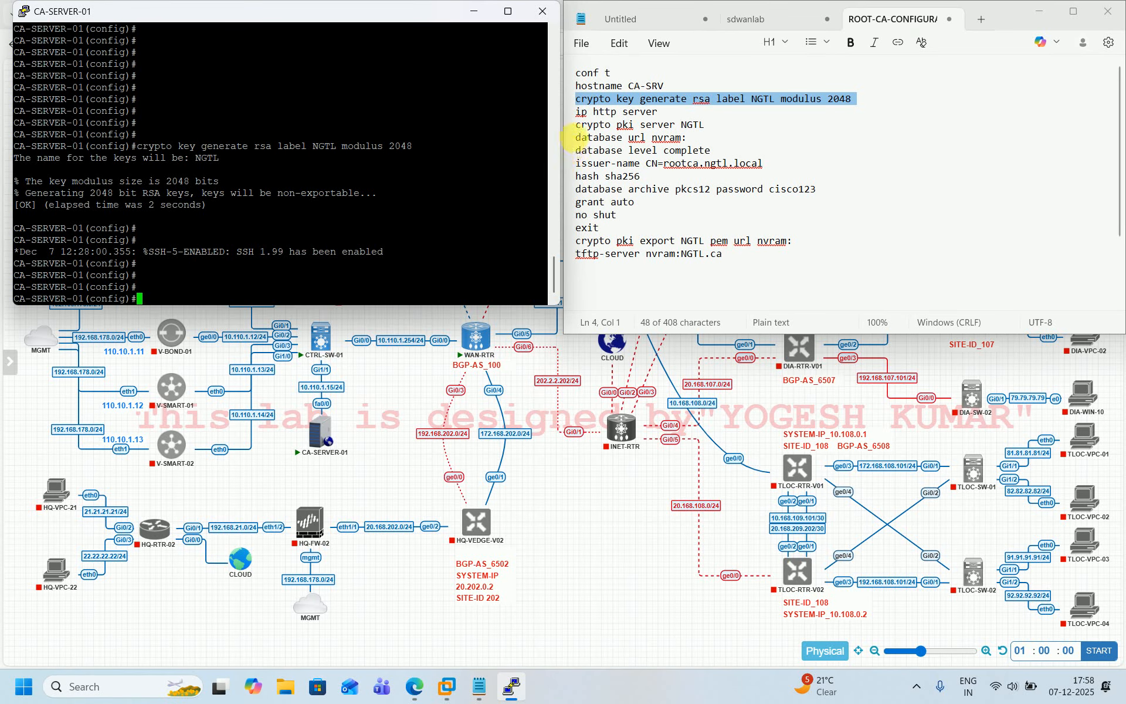
Enable the HTTP server on CA-SERVER-01 using the "ip http server" line copied from the notes
{"action": "right_click", "coordinate": [585, 114]}
{"action": "left_click_drag", "start_coordinate": [576, 112], "coordinate": [658, 111]}
{"action": "key", "text": "ctrl+c"}
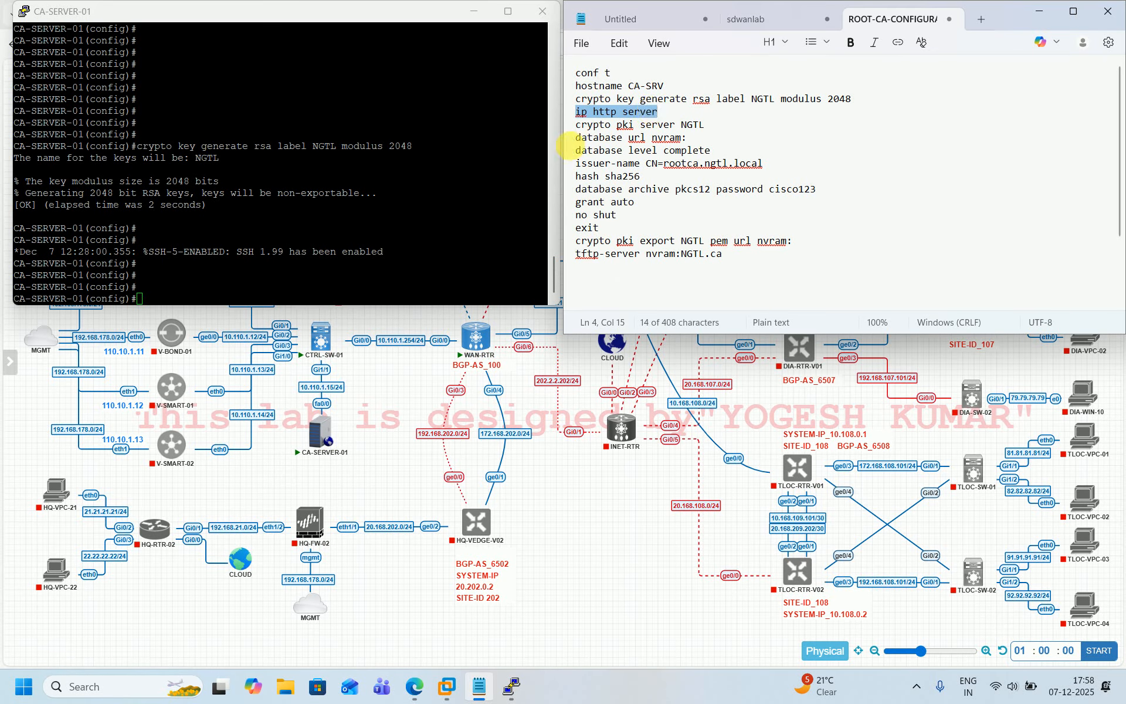
{"action": "left_click", "coordinate": [448, 243]}
{"action": "right_click", "coordinate": [448, 243]}
{"action": "key", "text": "Return"}
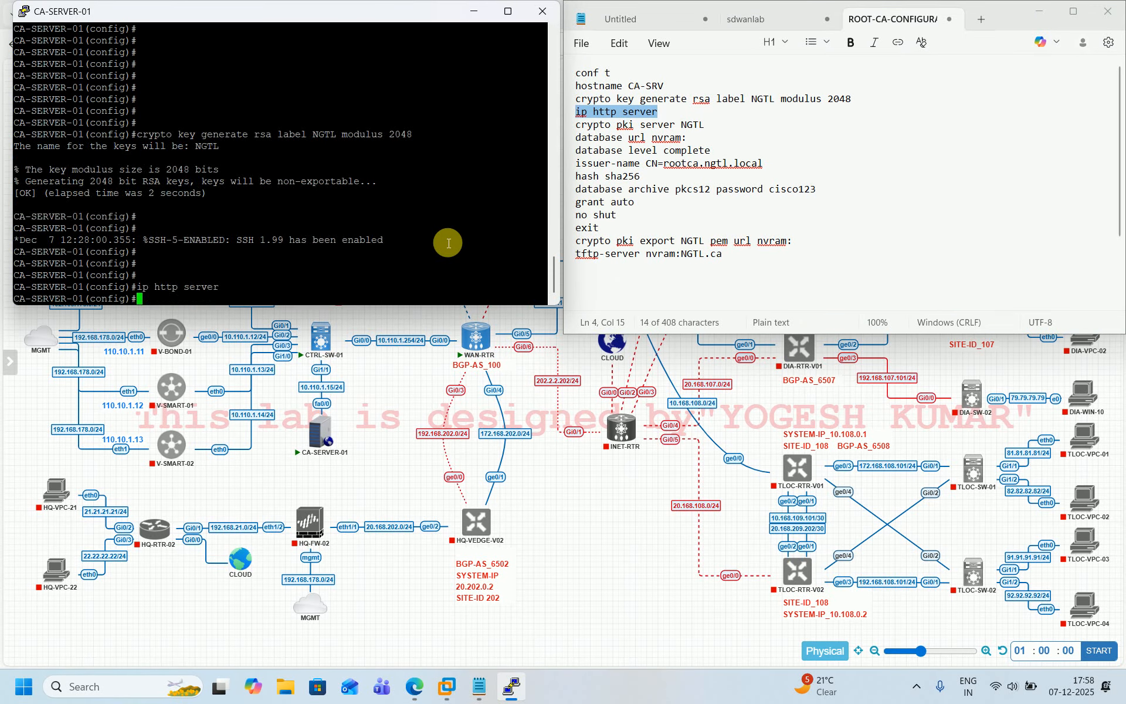
Create the PKI certificate server NGTL on CA-SERVER-01 using the "crypto pki server NGTL" line from the notes
{"action": "triple_click", "coordinate": [583, 128]}
{"action": "key", "text": "ctrl+c"}
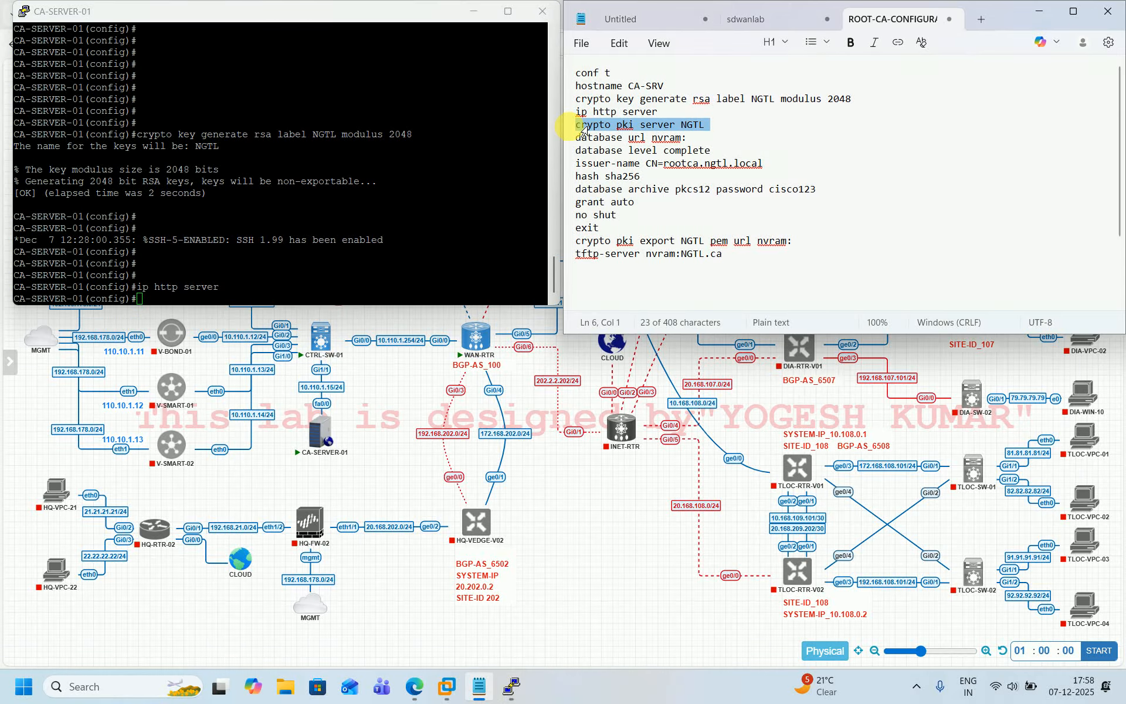
{"action": "left_click", "coordinate": [339, 300]}
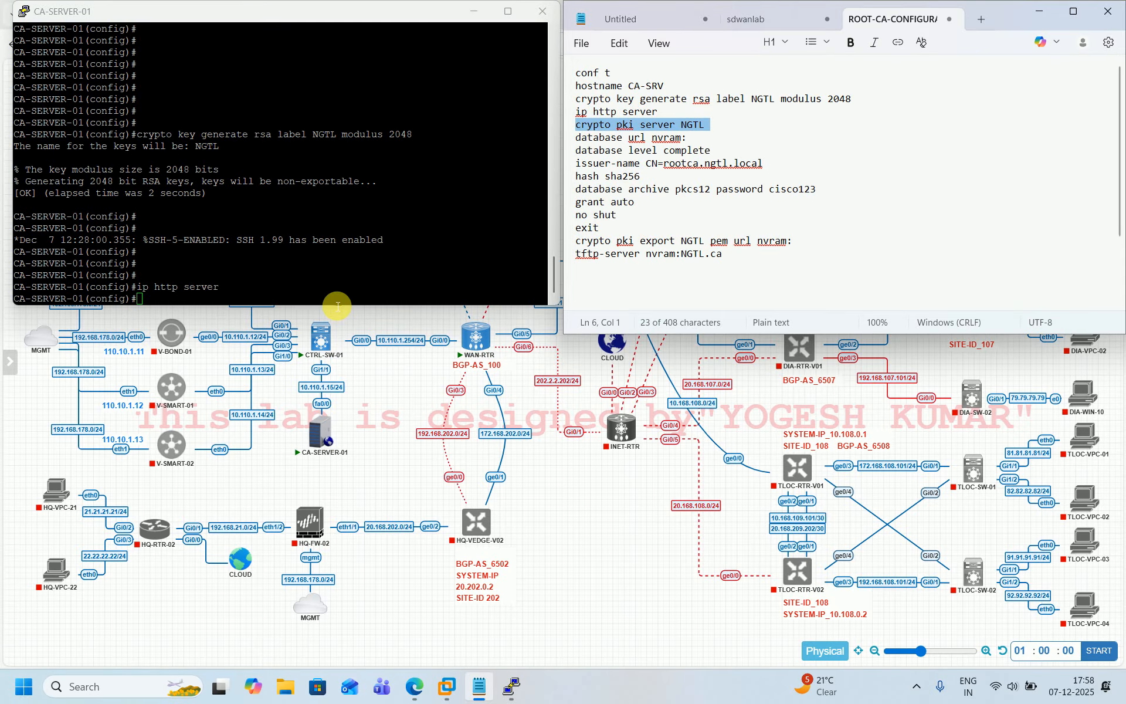
{"action": "right_click", "coordinate": [337, 271]}
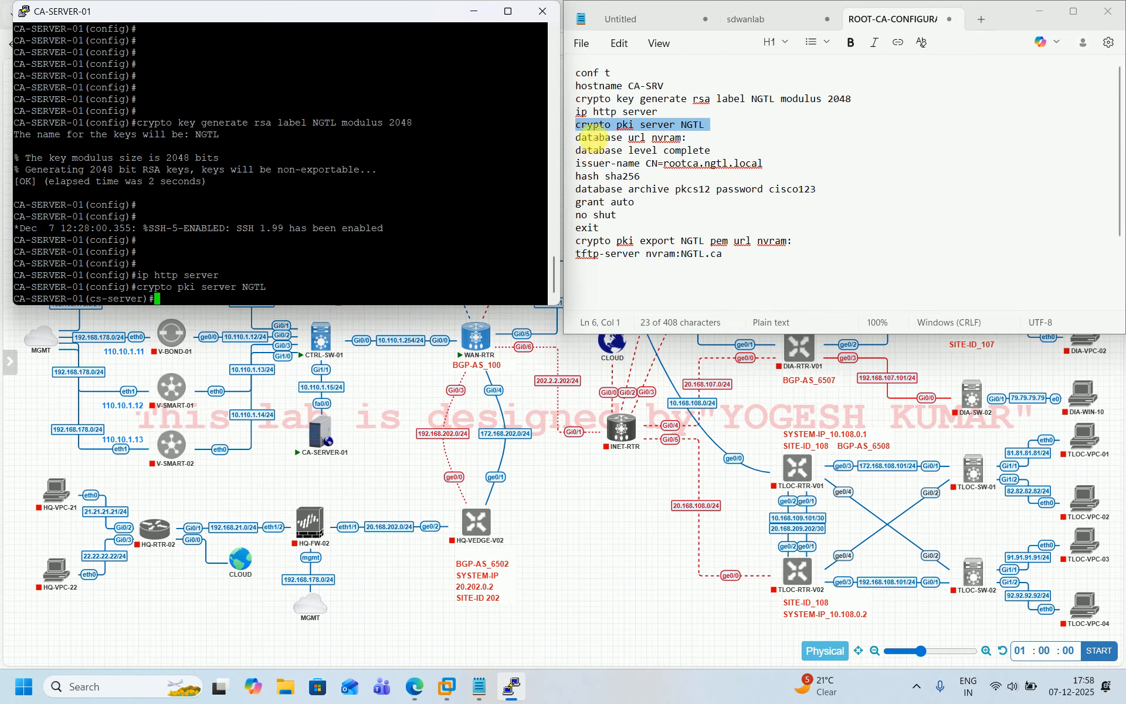
Set the NGTL certificate server's database URL to nvram: and its database level to complete, using the lines from the notes
{"action": "triple_click", "coordinate": [586, 139]}
{"action": "key", "text": "ctrl+c"}
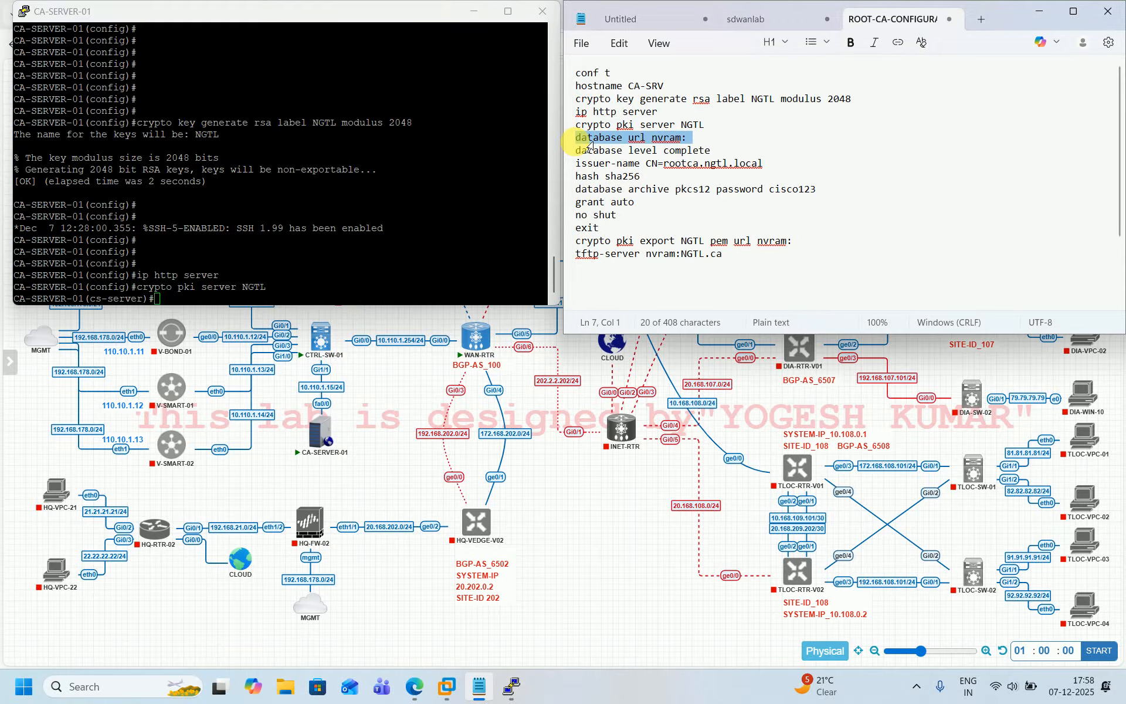
{"action": "left_click", "coordinate": [384, 284]}
{"action": "right_click", "coordinate": [385, 286]}
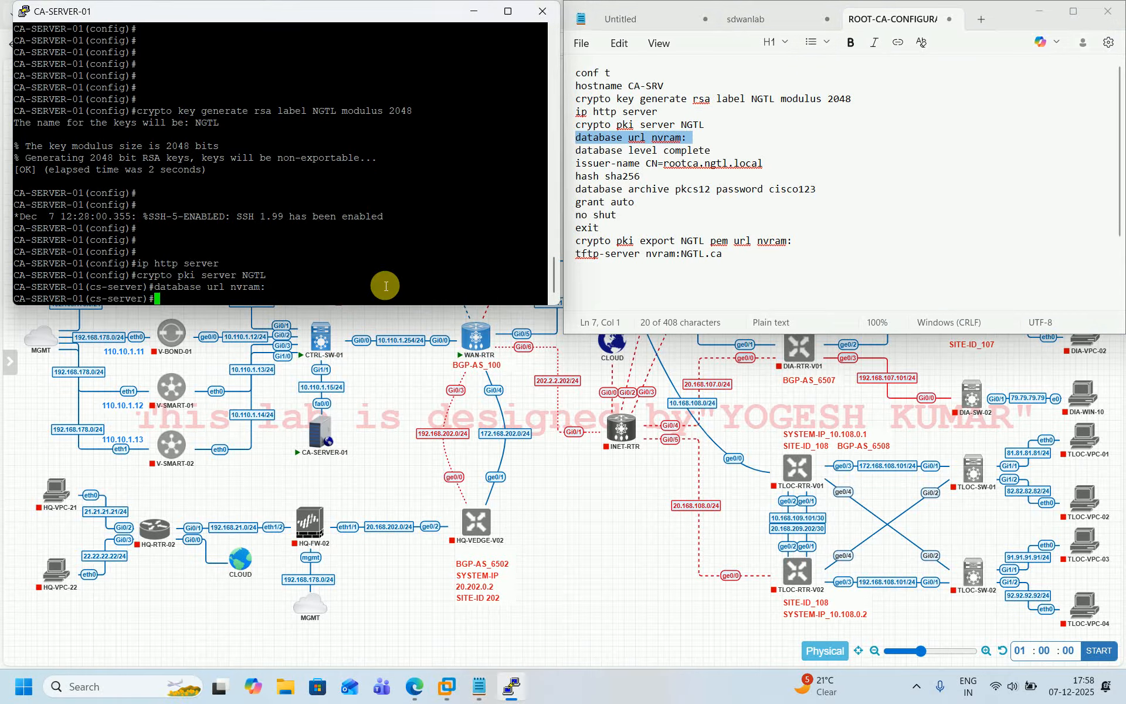
{"action": "triple_click", "coordinate": [580, 154]}
{"action": "key", "text": "ctrl+c"}
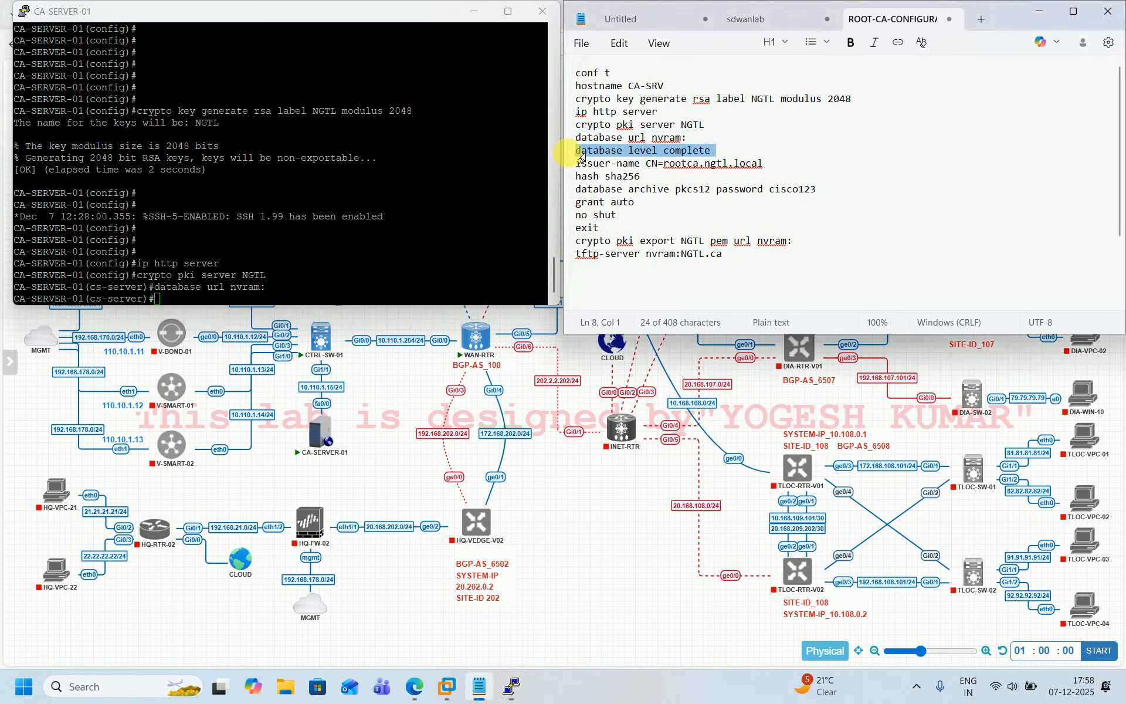
{"action": "left_click", "coordinate": [425, 265]}
{"action": "right_click", "coordinate": [425, 265]}
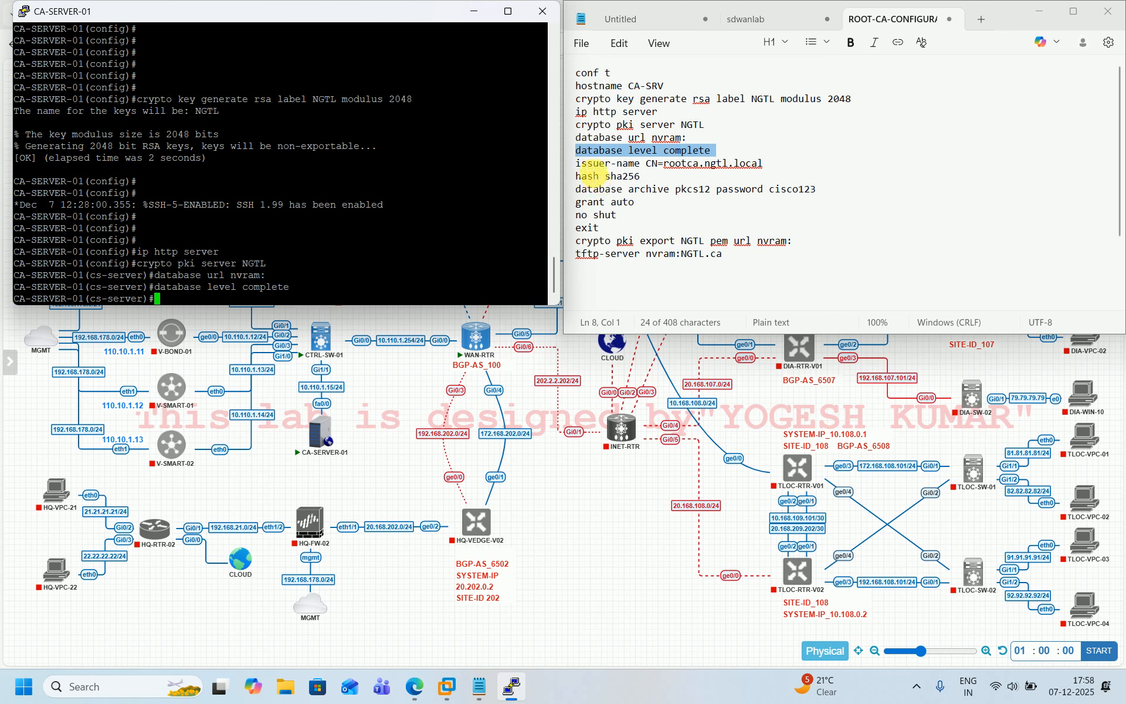
Set the NGTL certificate server's issuer name to CN=rootca.ngtl.local and its hash to sha256, using the lines from the notes
{"action": "triple_click", "coordinate": [585, 166]}
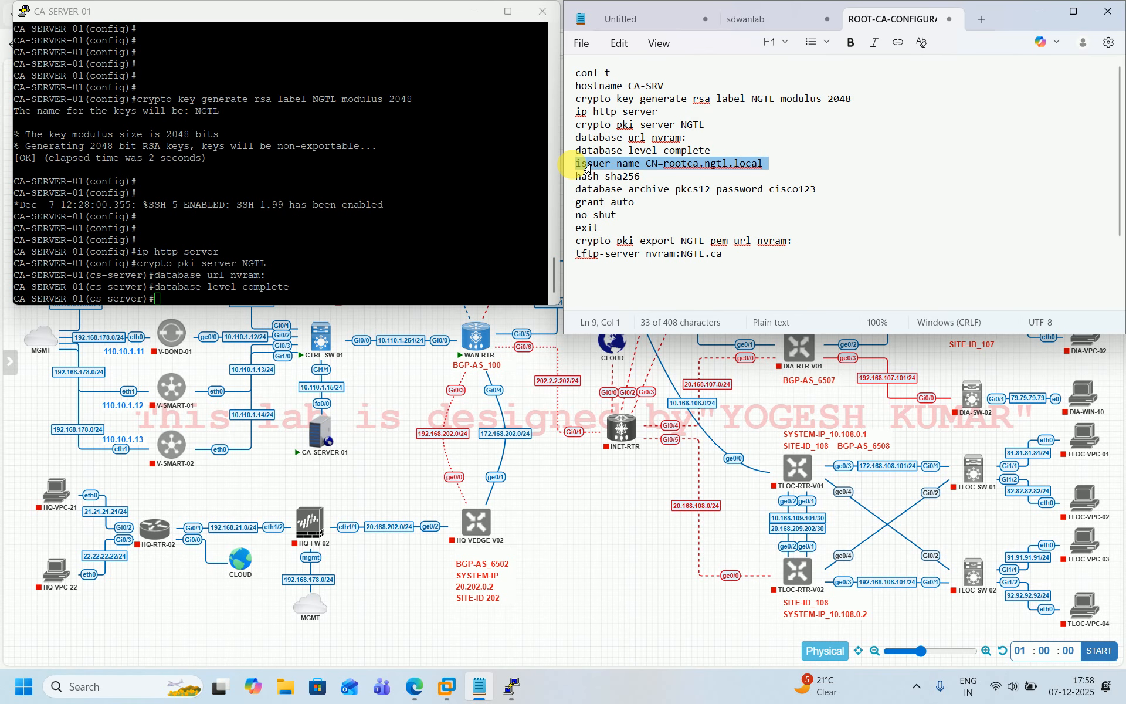
{"action": "left_click", "coordinate": [408, 286]}
{"action": "right_click", "coordinate": [409, 285]}
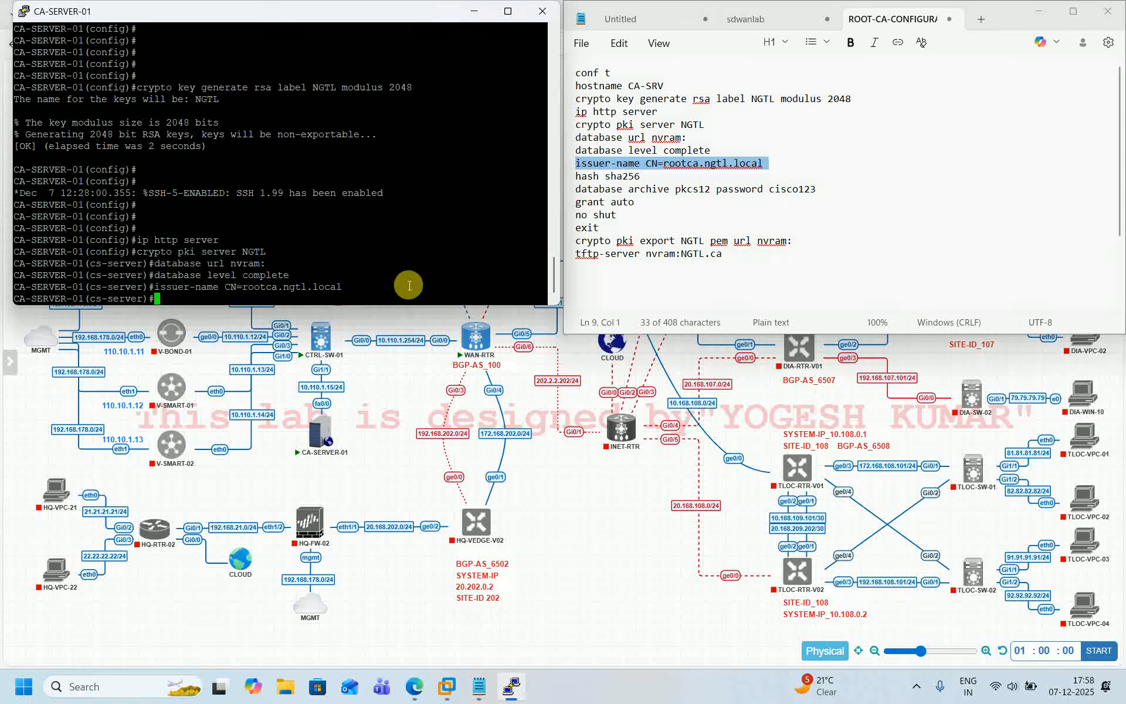
{"action": "triple_click", "coordinate": [583, 180]}
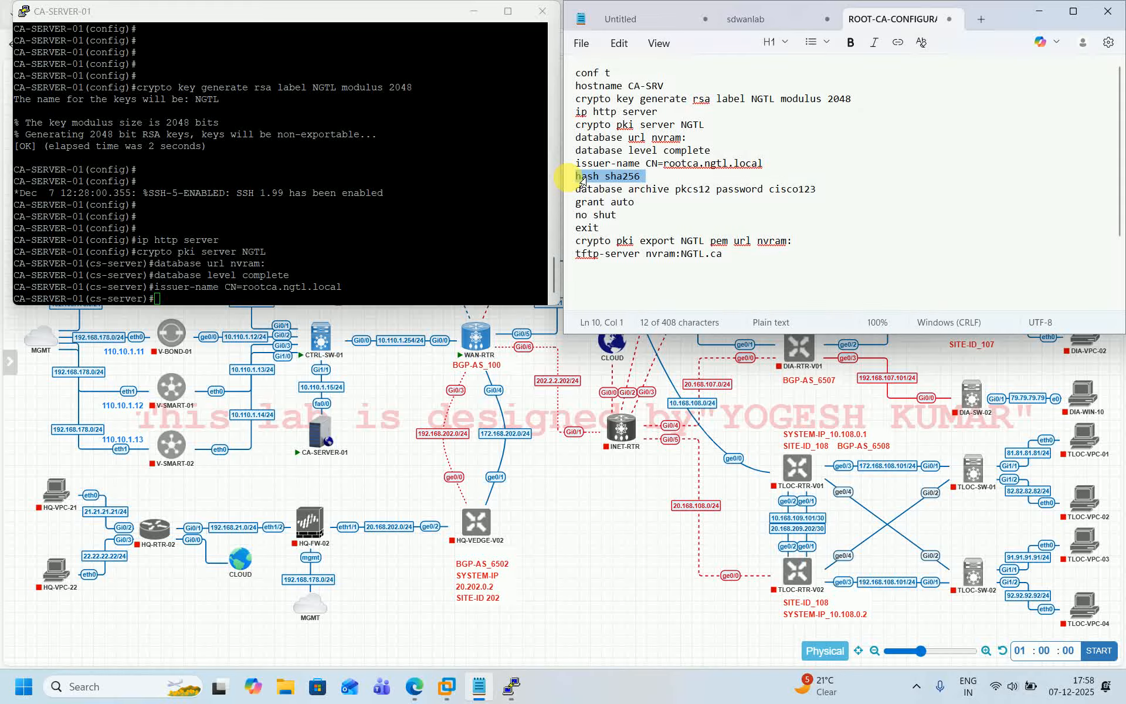
{"action": "left_click", "coordinate": [386, 290]}
{"action": "right_click", "coordinate": [386, 289]}
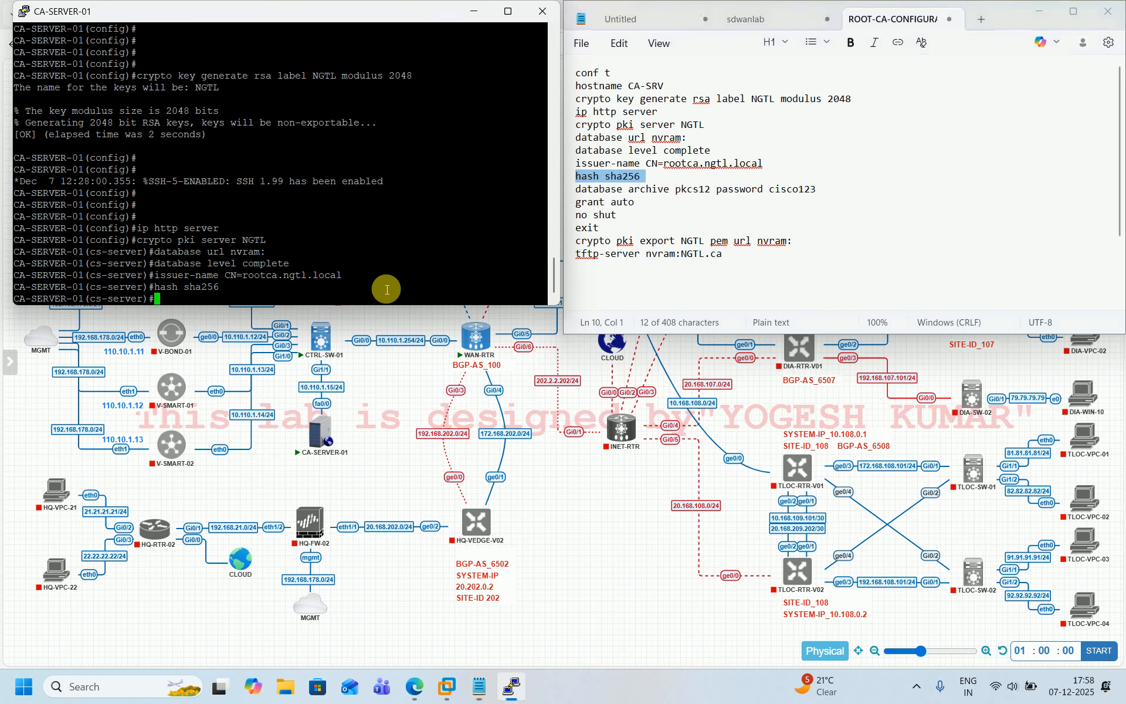
Configure the pkcs12 database archive with its password and enable automatic granting on the NGTL server, using the lines from the notes
{"action": "triple_click", "coordinate": [586, 194]}
{"action": "key", "text": "ctrl+c"}
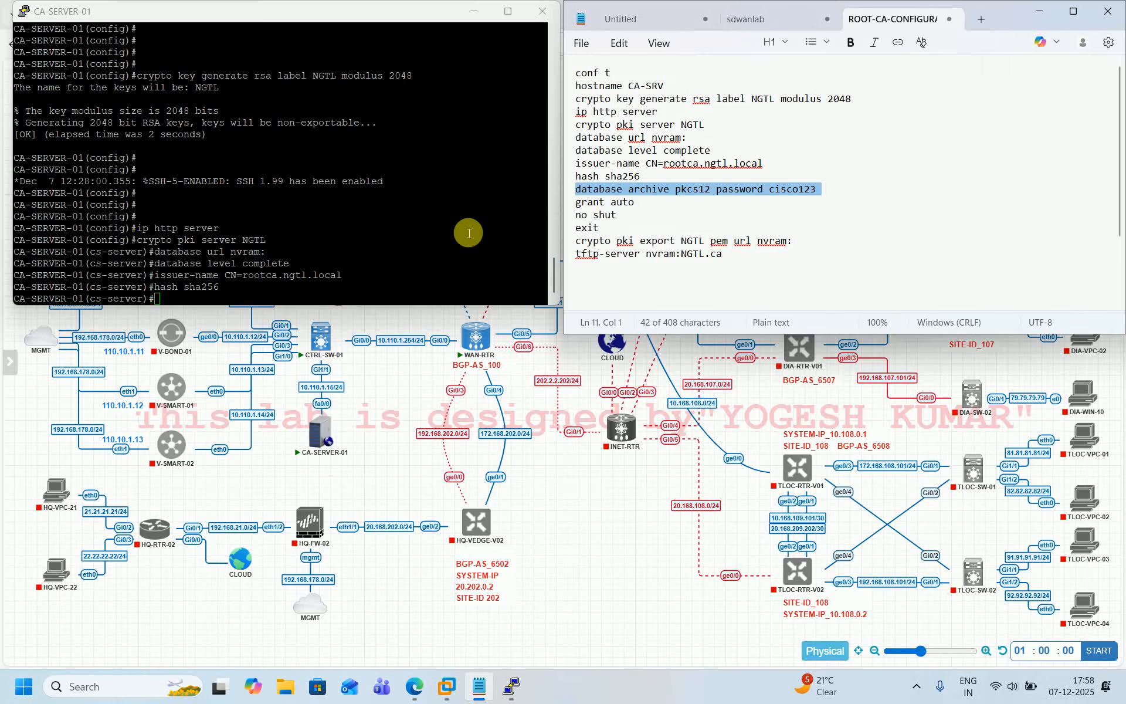
{"action": "left_click", "coordinate": [421, 255]}
{"action": "right_click", "coordinate": [420, 255]}
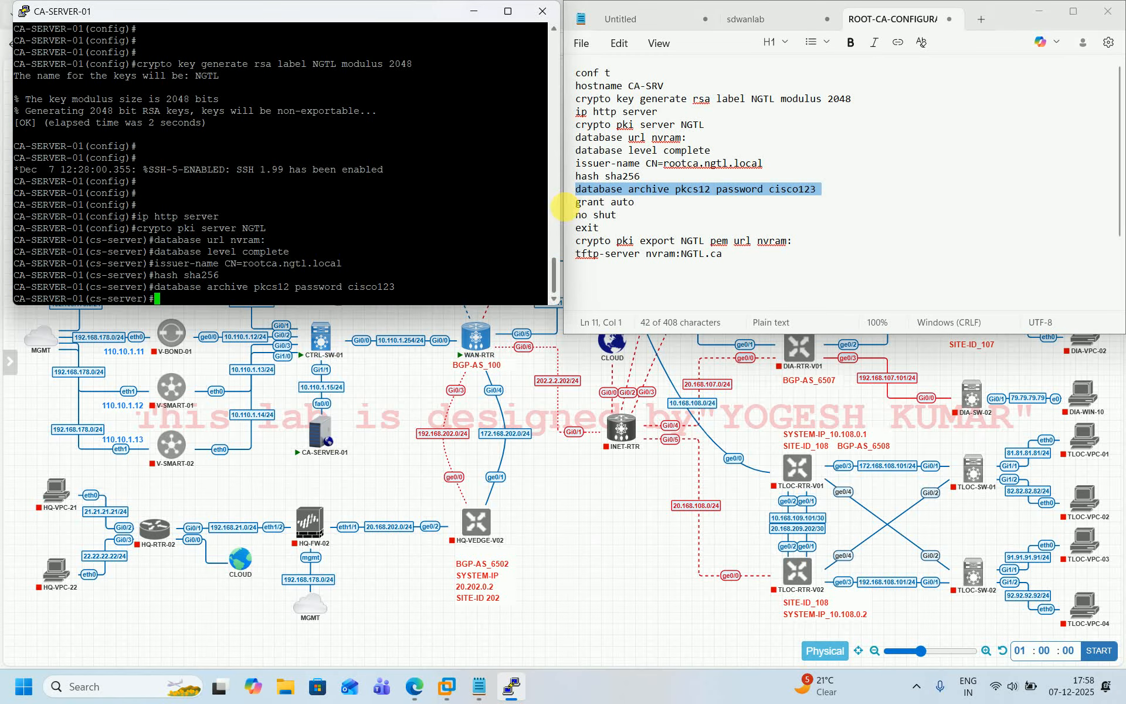
{"action": "triple_click", "coordinate": [584, 204]}
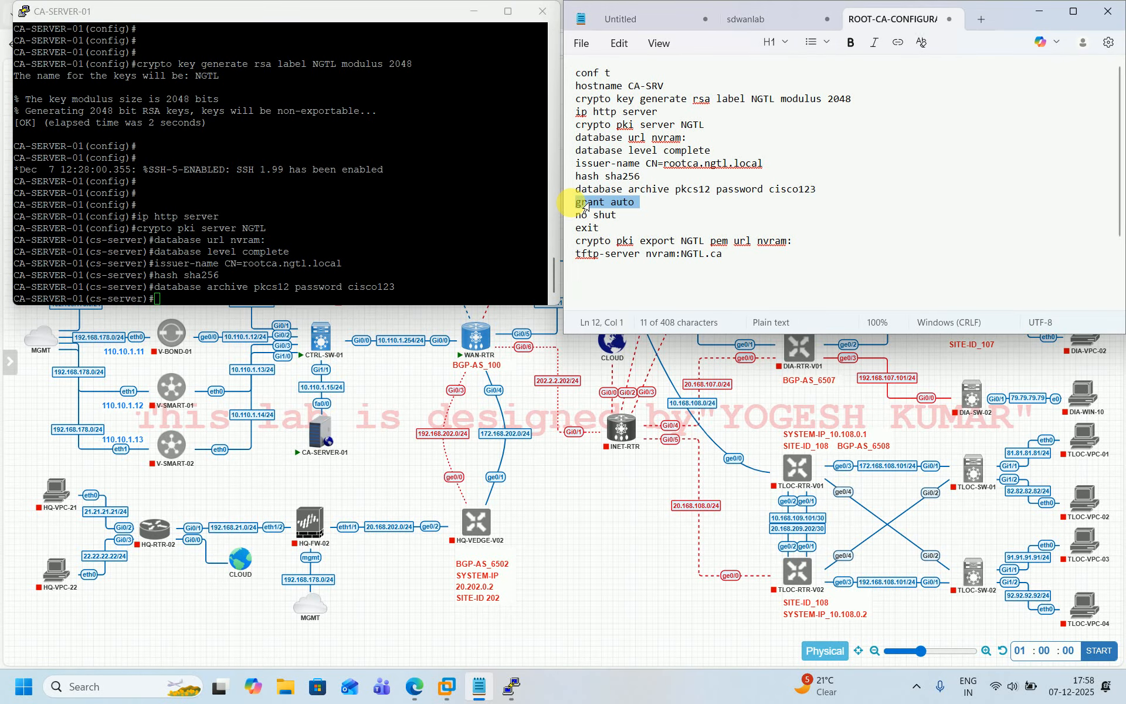
{"action": "left_click", "coordinate": [399, 272]}
{"action": "right_click", "coordinate": [398, 272]}
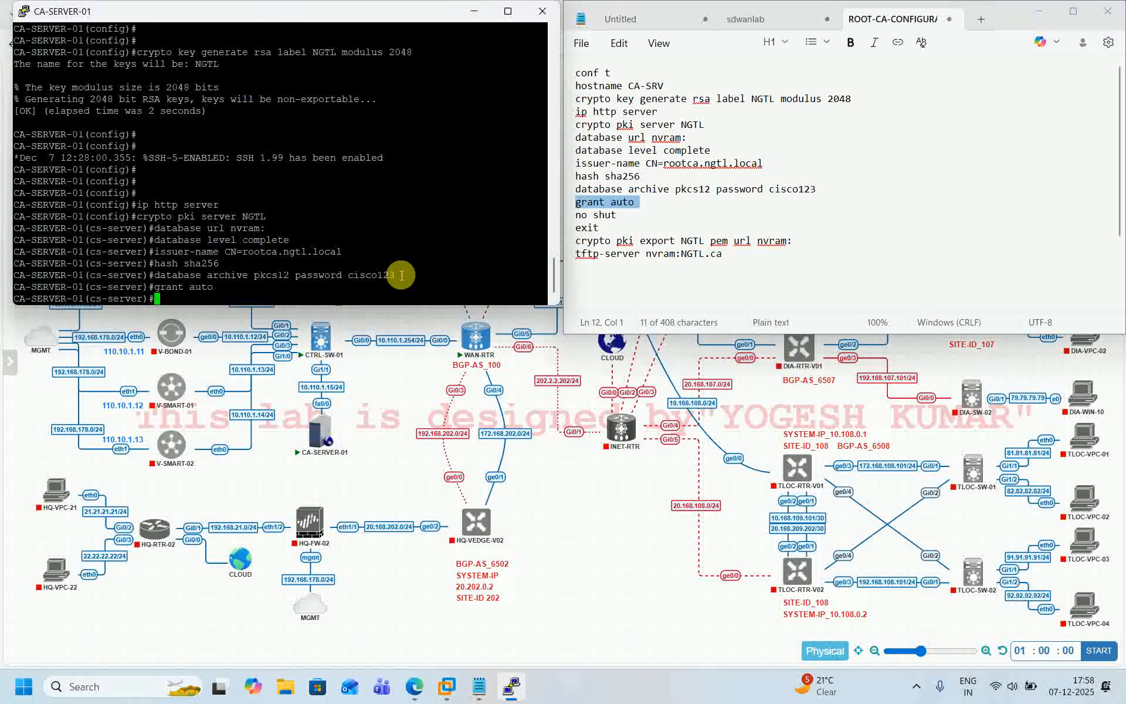
Copy the "crypto pki export" line from the notes and bring up the NGTL certificate server with "no shut"
{"action": "triple_click", "coordinate": [588, 241]}
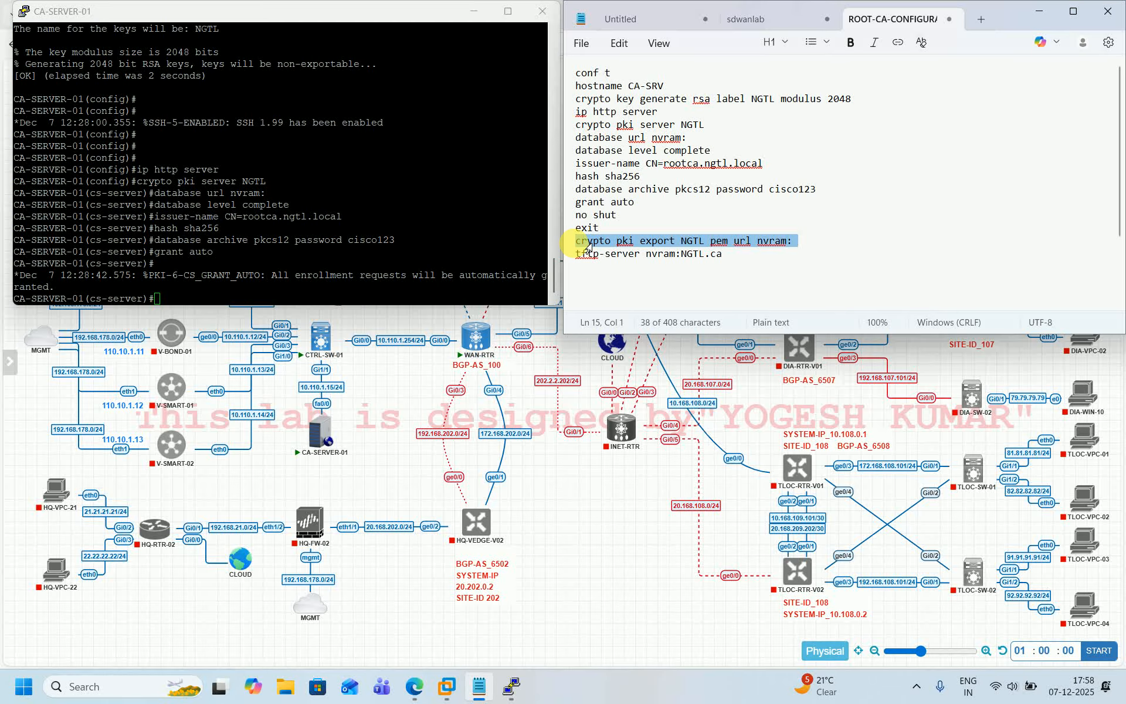
{"action": "left_click", "coordinate": [462, 262]}
{"action": "key", "text": "Return"}
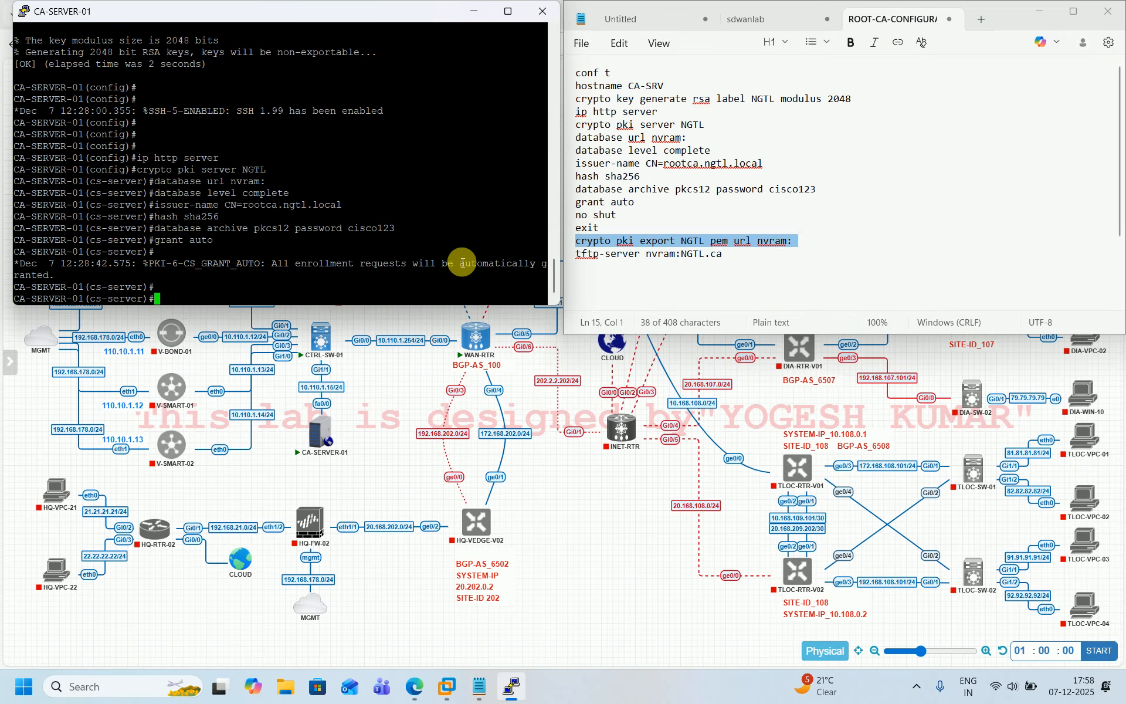
{"action": "type", "text": "no shut"}
{"action": "key", "text": "Return"}
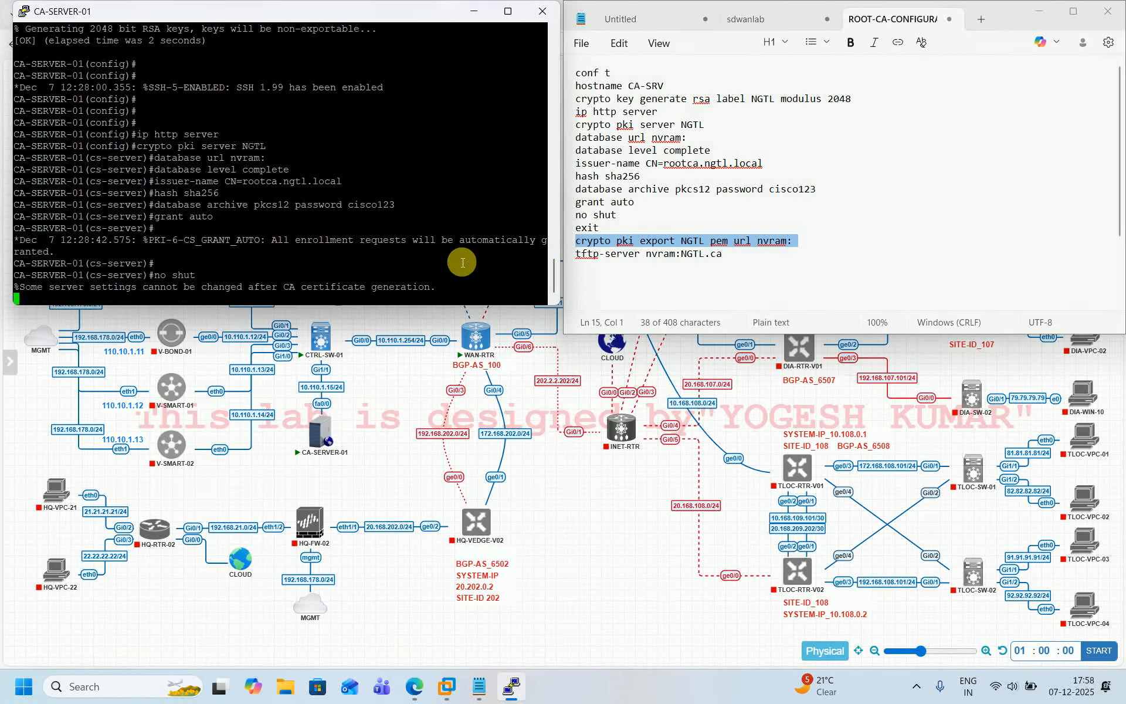
{"action": "key", "text": "Return"}
{"action": "key", "text": "Return"}
{"action": "key", "text": "Return"}
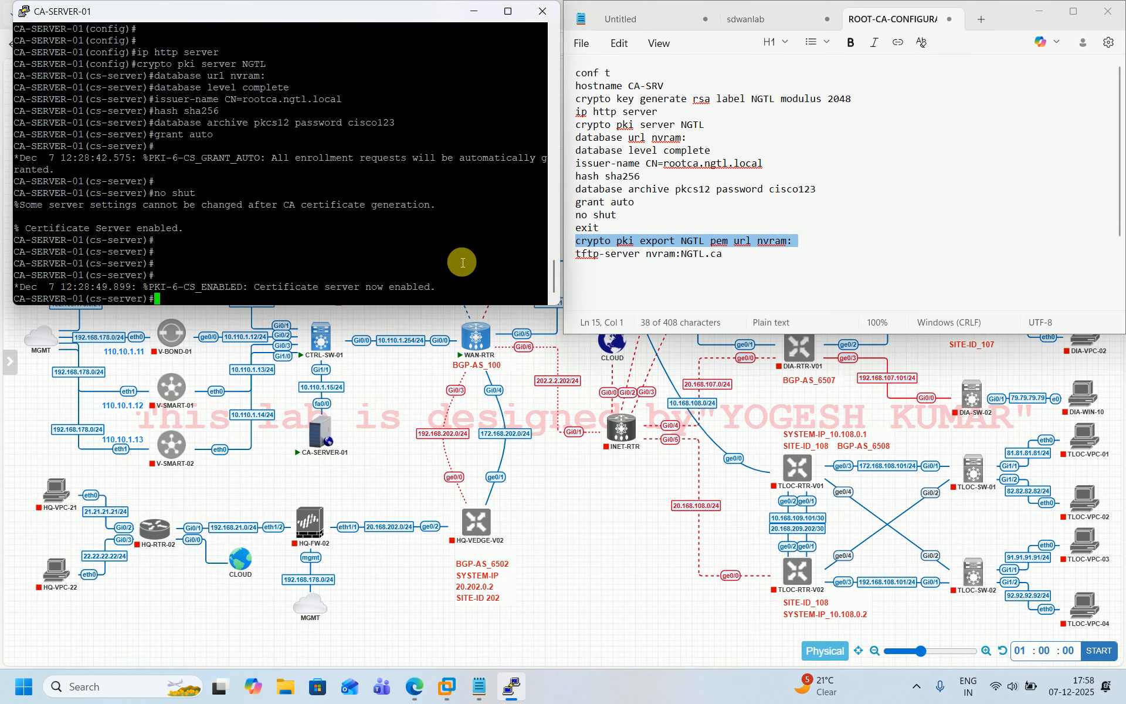
{"action": "key", "text": "Return"}
{"action": "key", "text": "Return"}
{"action": "key", "text": "Return"}
Exit certificate server configuration and export the NGTL CA certificate in PEM format to nvram:, accepting the filename NGTL.ca
{"action": "type", "text": "exit"}
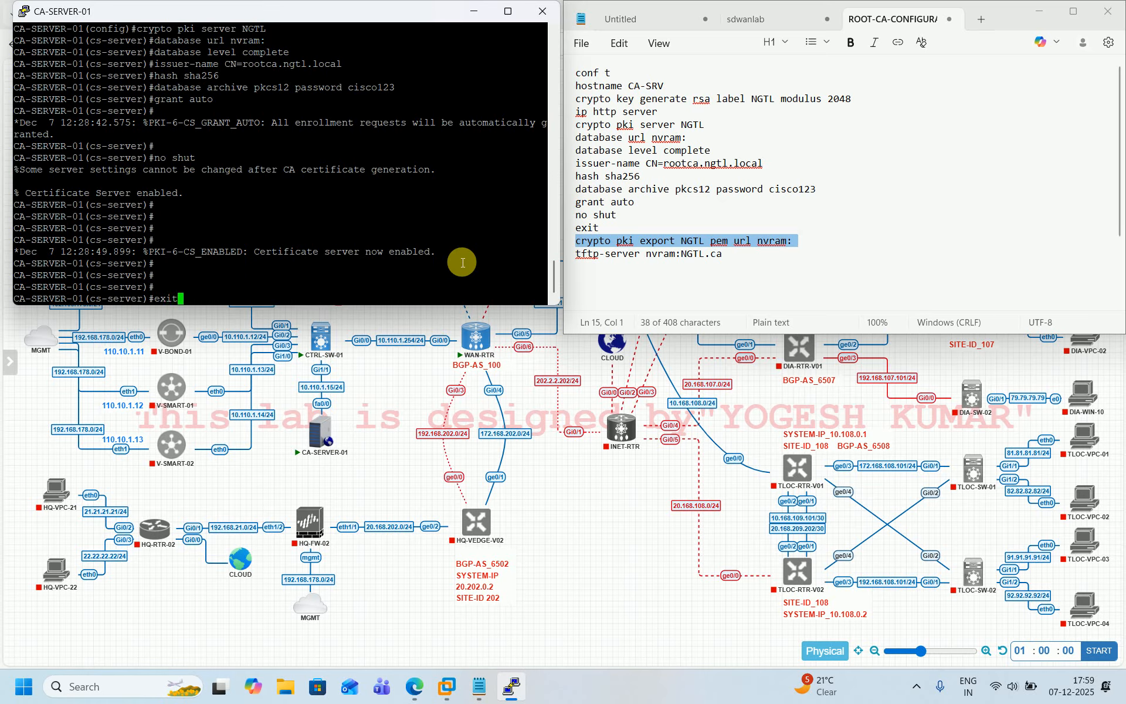
{"action": "key", "text": "Return"}
{"action": "right_click", "coordinate": [381, 277]}
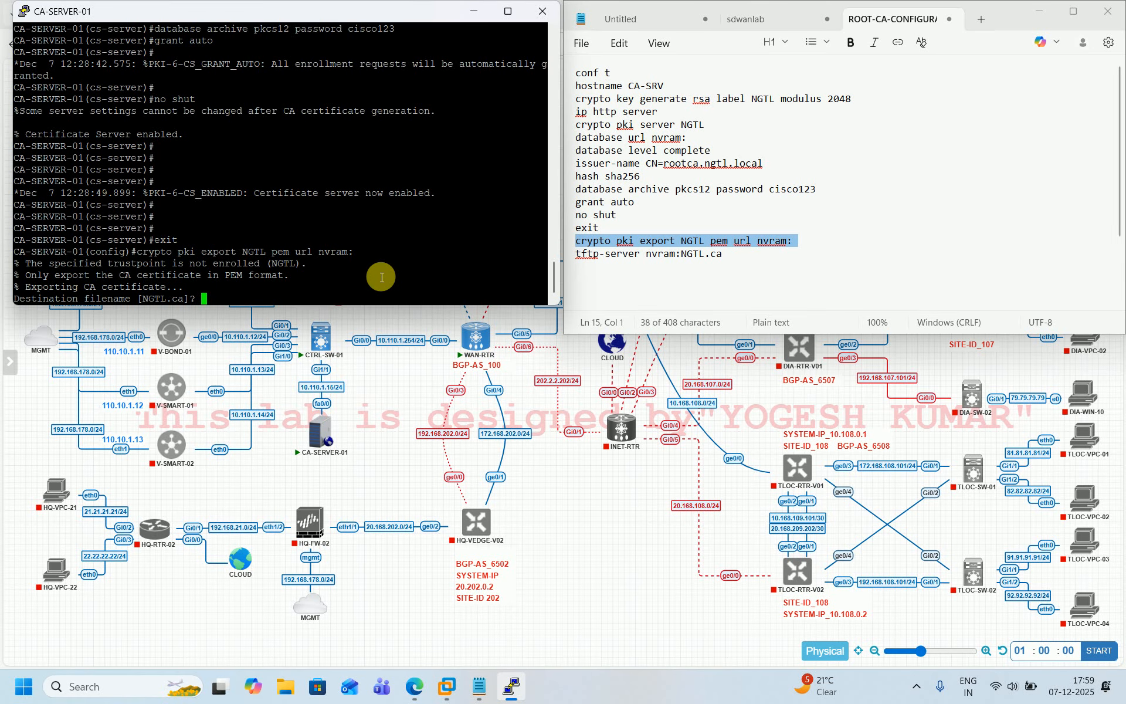
{"action": "key", "text": "Return"}
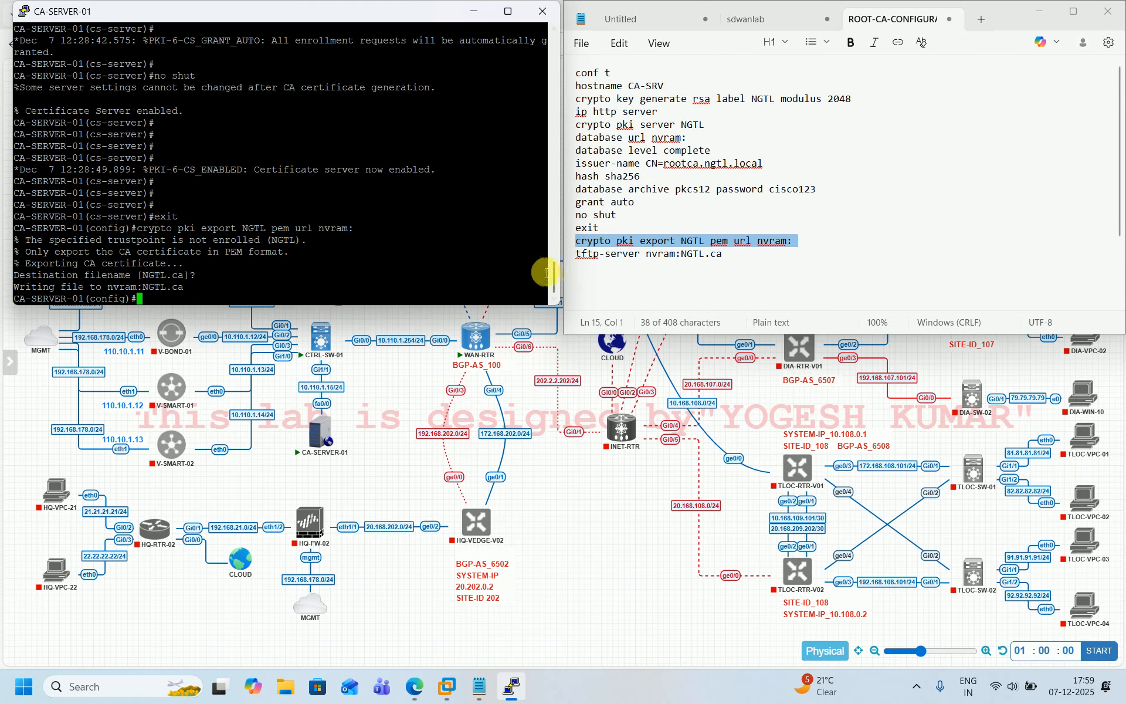
Share the exported certificate over TFTP by running the "tftp-server nvram:NGTL.ca" line from the notes on CA-SERVER-01
{"action": "triple_click", "coordinate": [584, 258]}
{"action": "key", "text": "ctrl+c"}
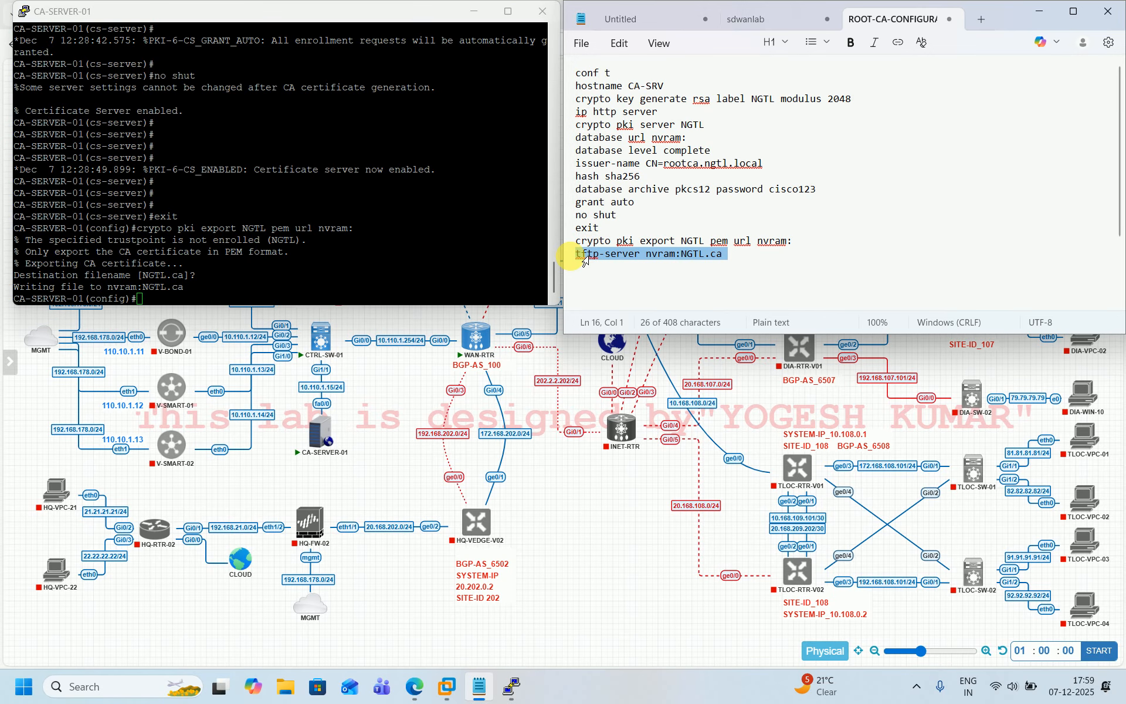
{"action": "left_click", "coordinate": [415, 273]}
{"action": "key", "text": "Return"}
{"action": "key", "text": "Return"}
{"action": "key", "text": "Return"}
{"action": "key", "text": "Return"}
{"action": "key", "text": "Return"}
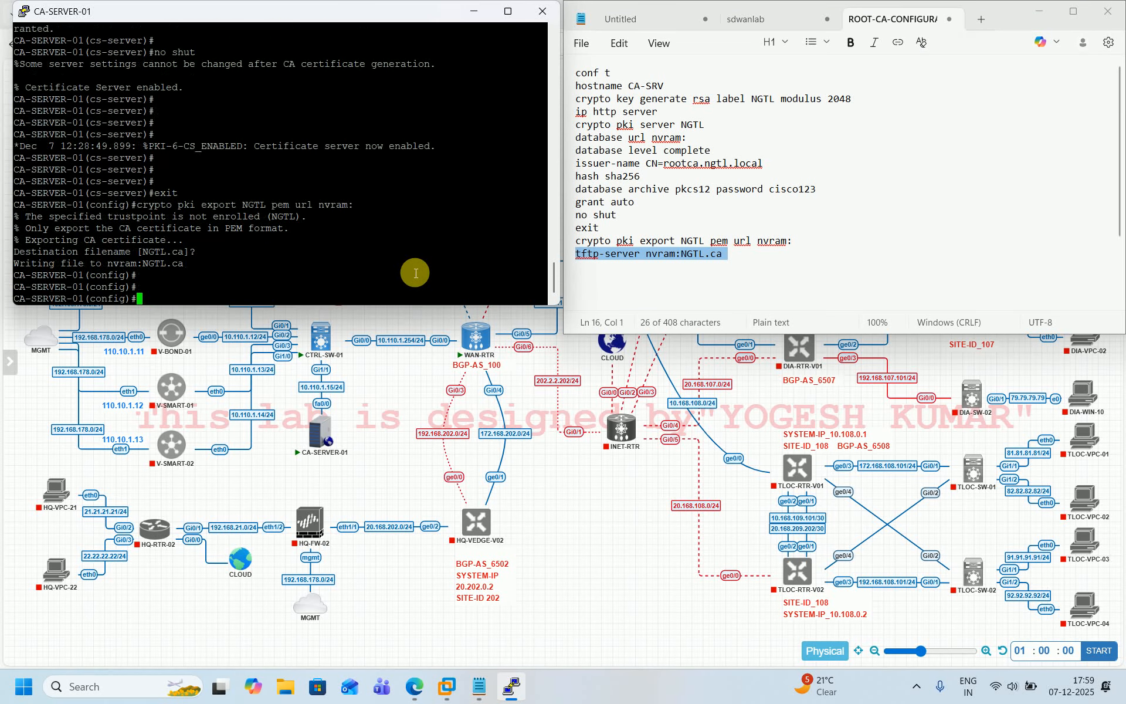
{"action": "right_click", "coordinate": [407, 271]}
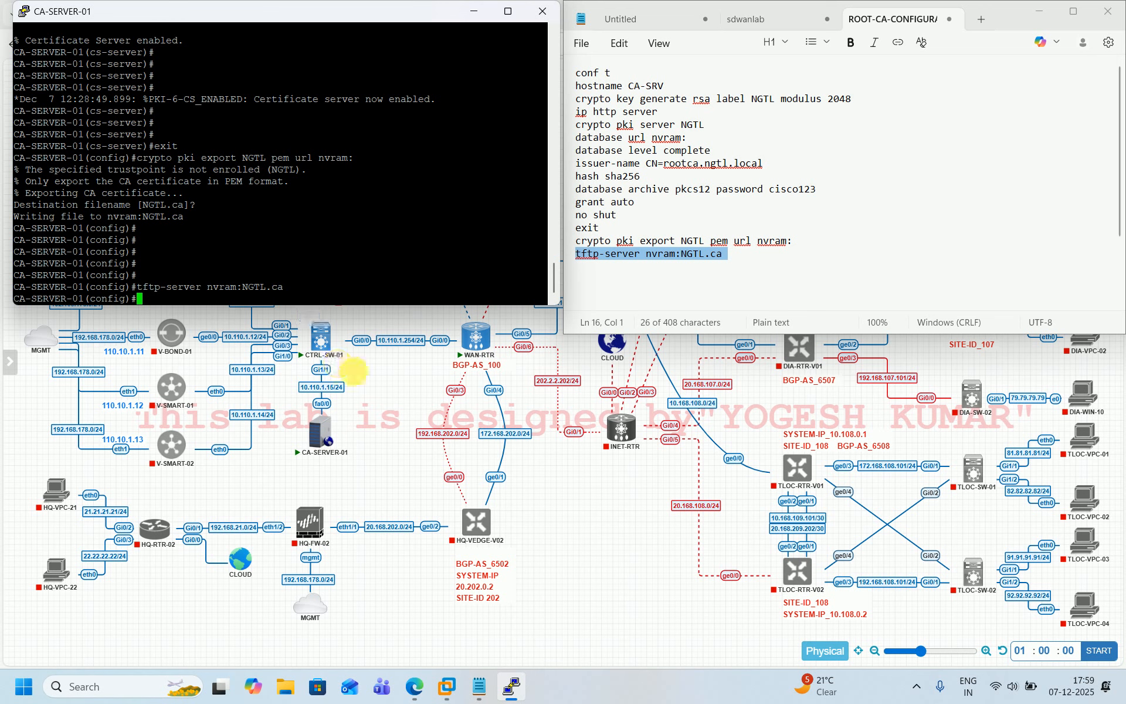
Save the CA-SERVER-01 configuration with "do wr" and leave configuration mode
{"action": "left_click", "coordinate": [361, 389]}
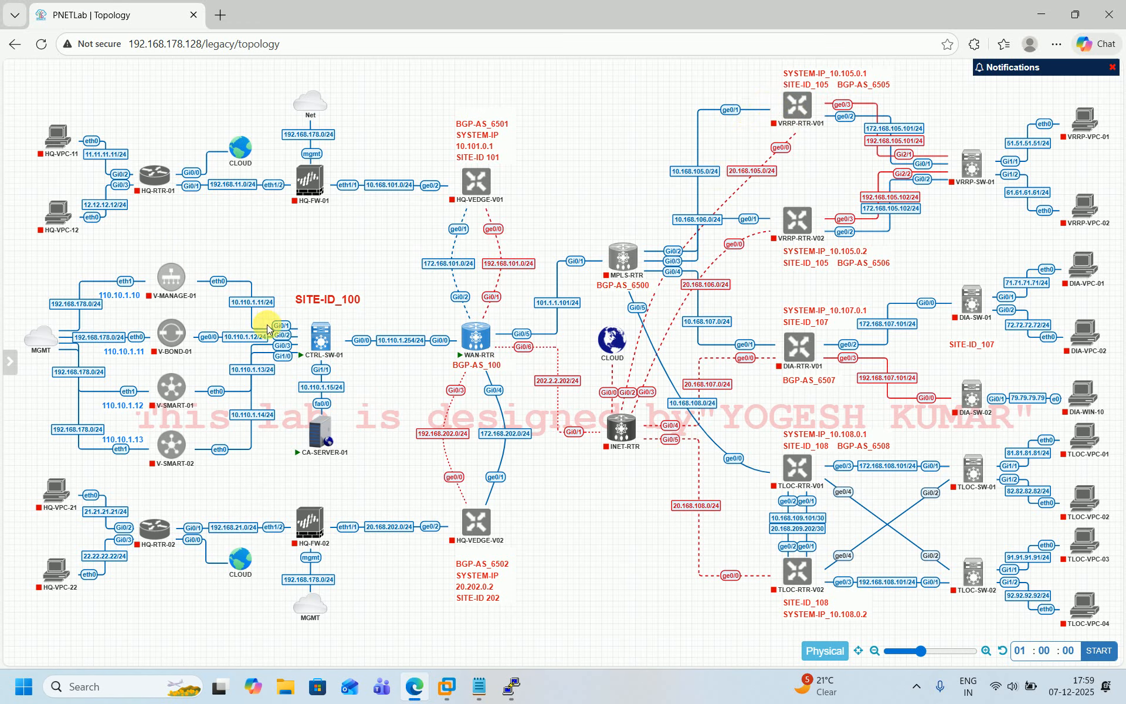
{"action": "left_click", "coordinate": [511, 686]}
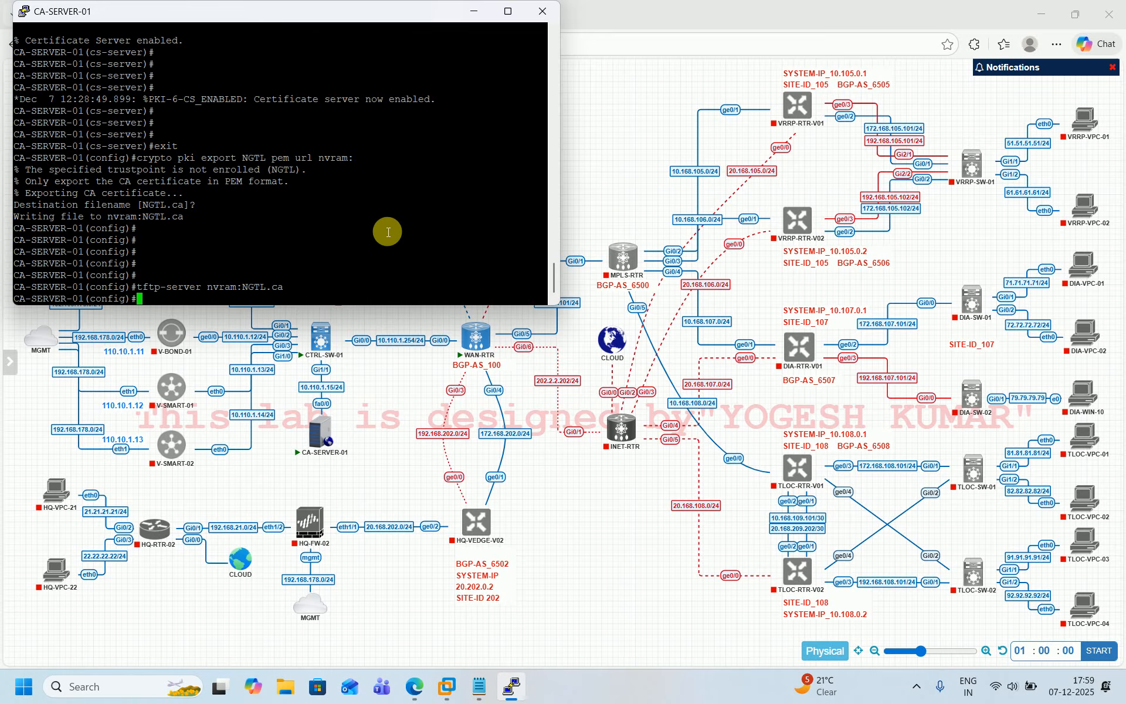
{"action": "key", "text": "Return"}
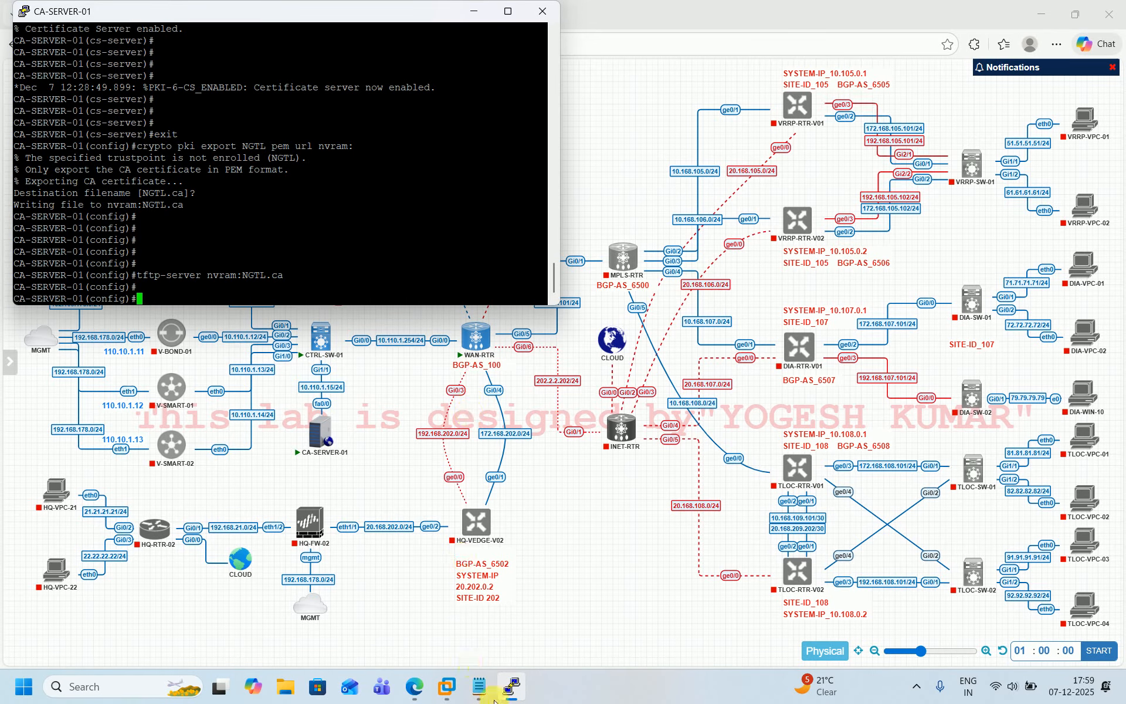
{"action": "type", "text": "d"}
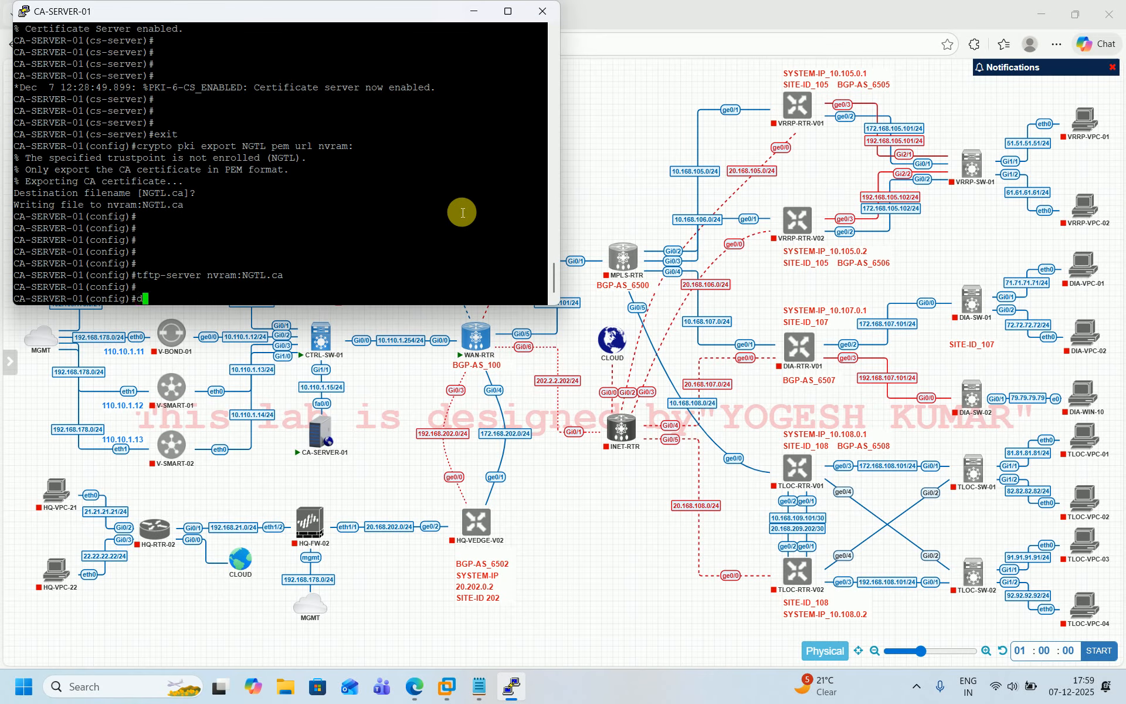
{"action": "type", "text": "o wr"}
{"action": "key", "text": "Return"}
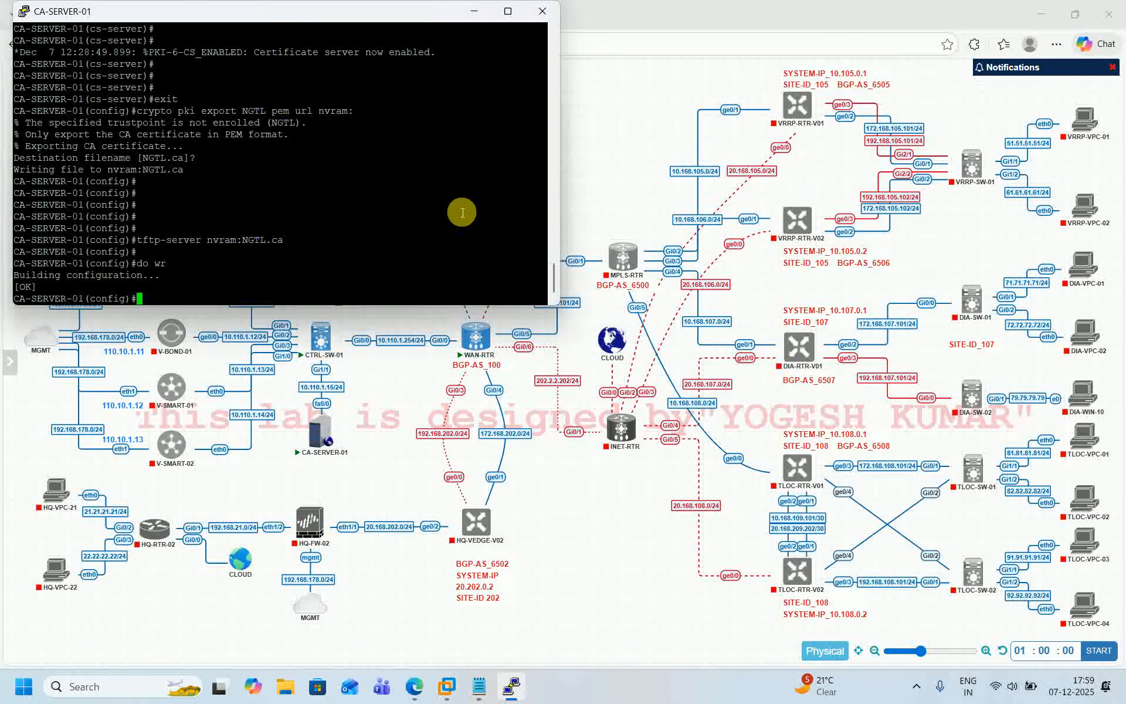
{"action": "key", "text": "ctrl+z"}
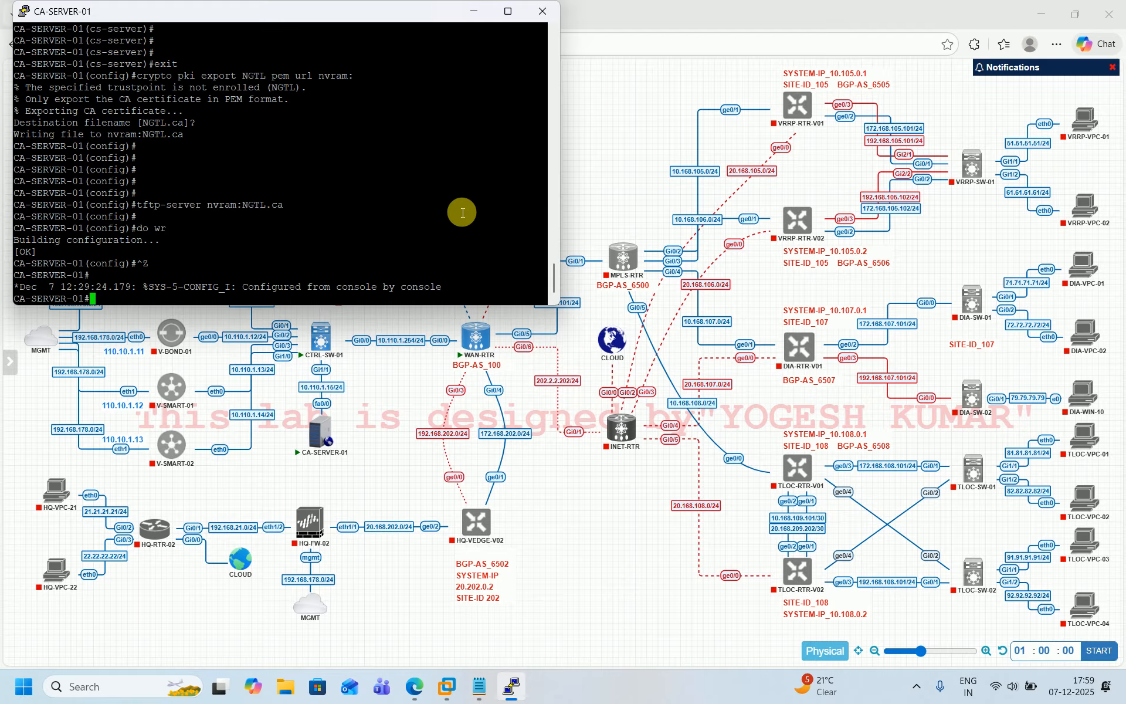
{"action": "key", "text": "Return"}
{"action": "key", "text": "Return"}
{"action": "key", "text": "Return"}
{"action": "key", "text": "Return"}
{"action": "key", "text": "Return"}
{"action": "key", "text": "Return"}
{"action": "key", "text": "Return"}
{"action": "key", "text": "Return"}
{"action": "key", "text": "Return"}
{"action": "key", "text": "Return"}
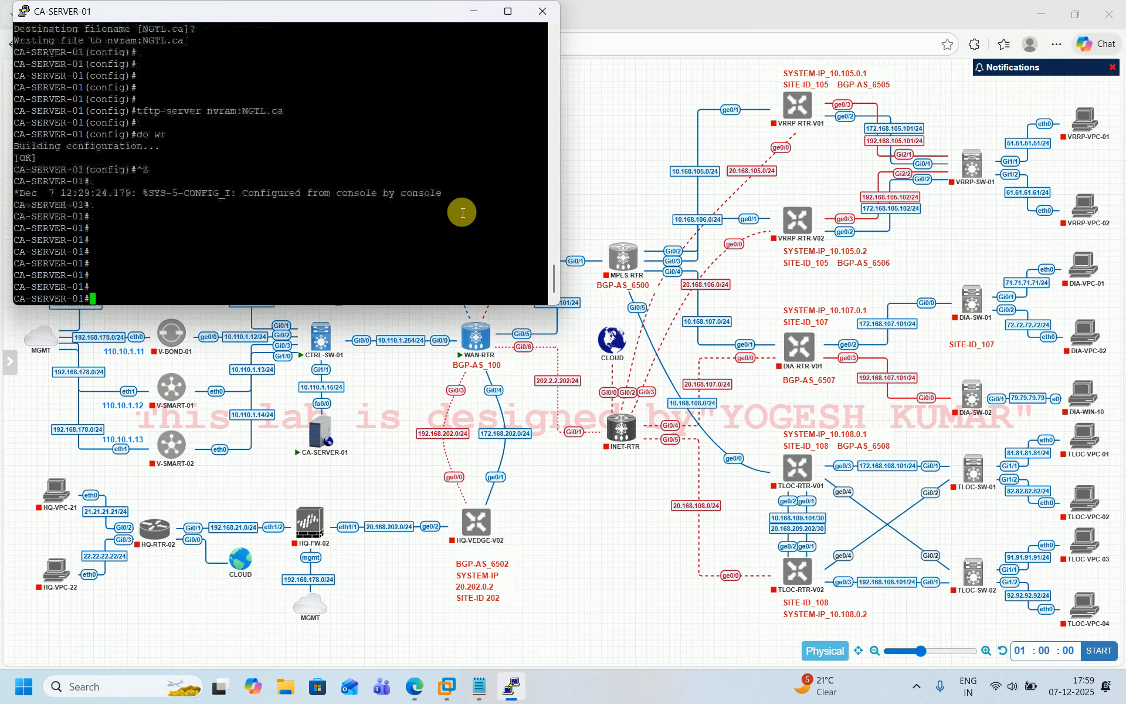
{"action": "key", "text": "Return"}
{"action": "key", "text": "Return"}
{"action": "key", "text": "Return"}
{"action": "key", "text": "Return"}
{"action": "key", "text": "Return"}
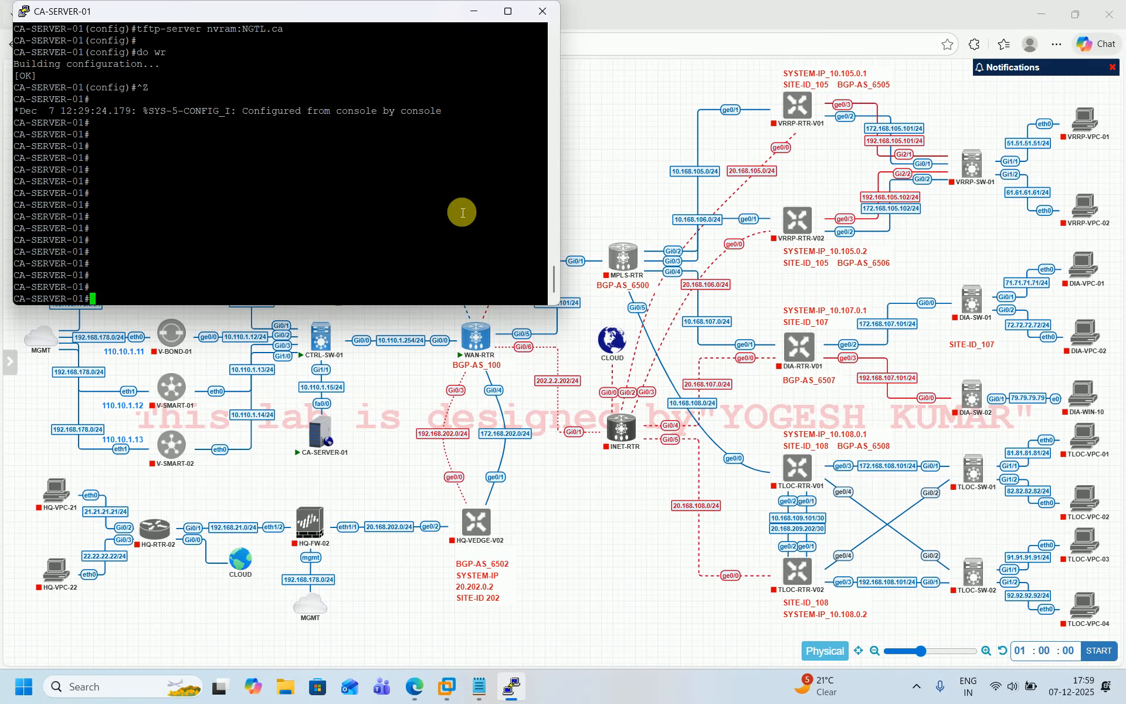
List the contents of nvram: on CA-SERVER-01 and check the NGTL.crl and NGTL.ca files against the export location in the notes
{"action": "type", "text": "sh"}
{"action": "key", "text": "BackSpace"}
{"action": "key", "text": "BackSpace"}
{"action": "key", "text": "BackSpace"}
{"action": "type", "text": "di"}
{"action": "type", "text": "v"}
{"action": "key", "text": "Tab"}
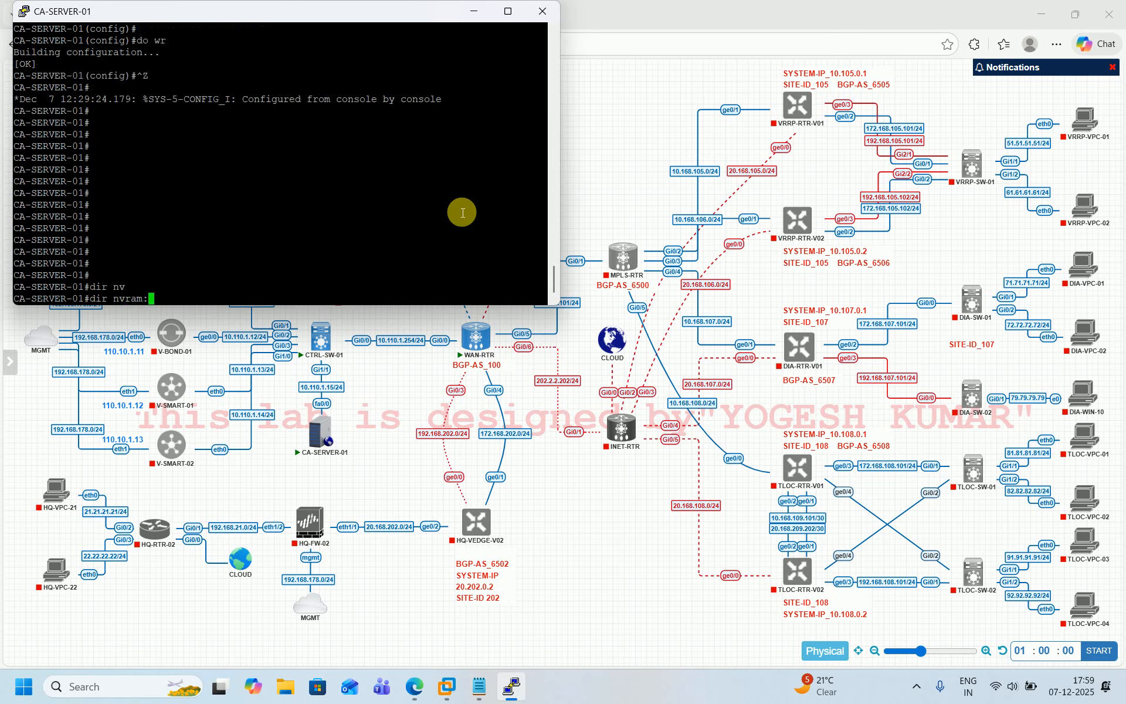
{"action": "left_click", "coordinate": [479, 695]}
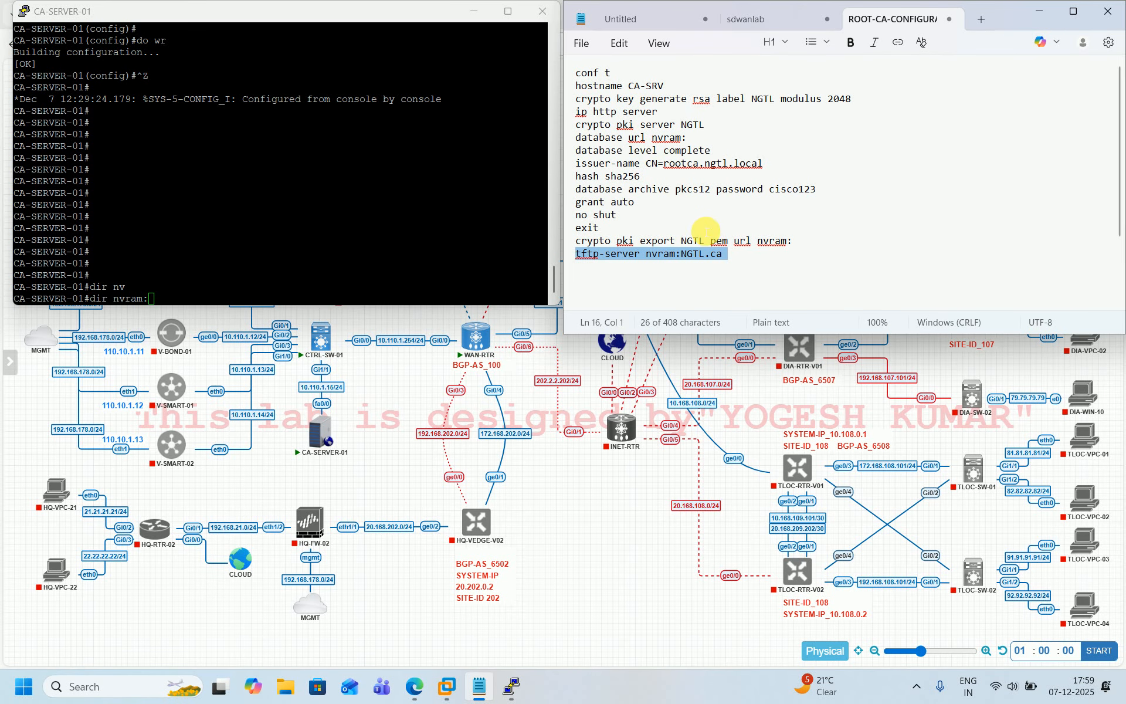
{"action": "left_click", "coordinate": [701, 231]}
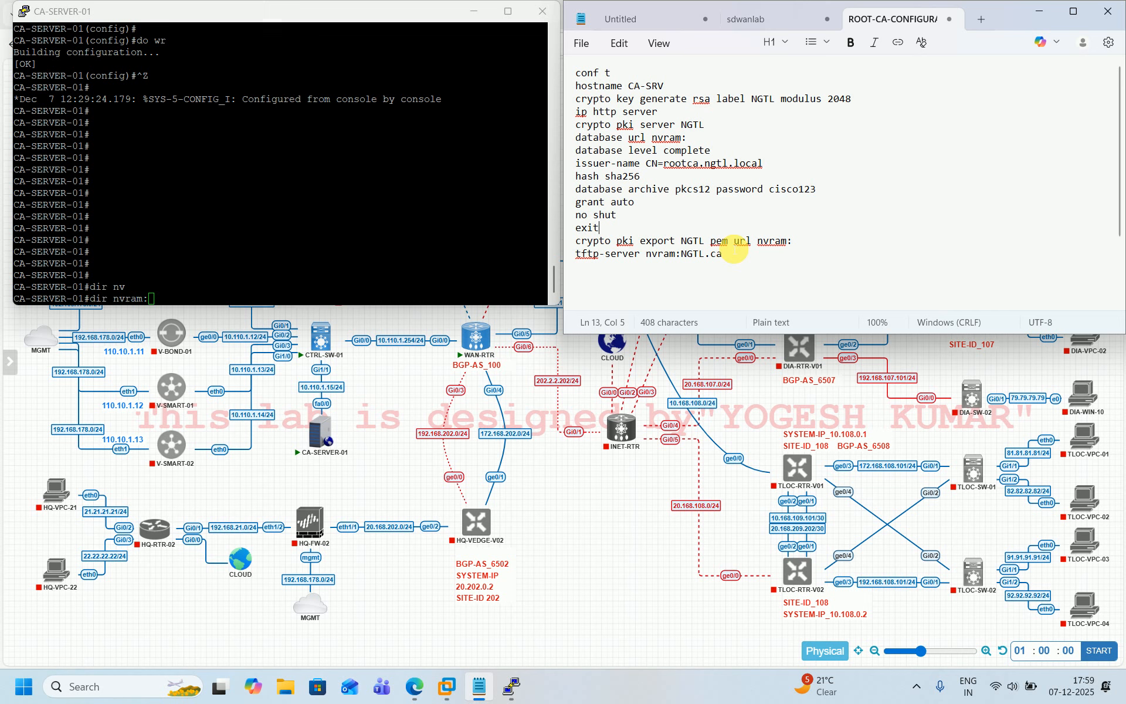
{"action": "double_click", "coordinate": [772, 242]}
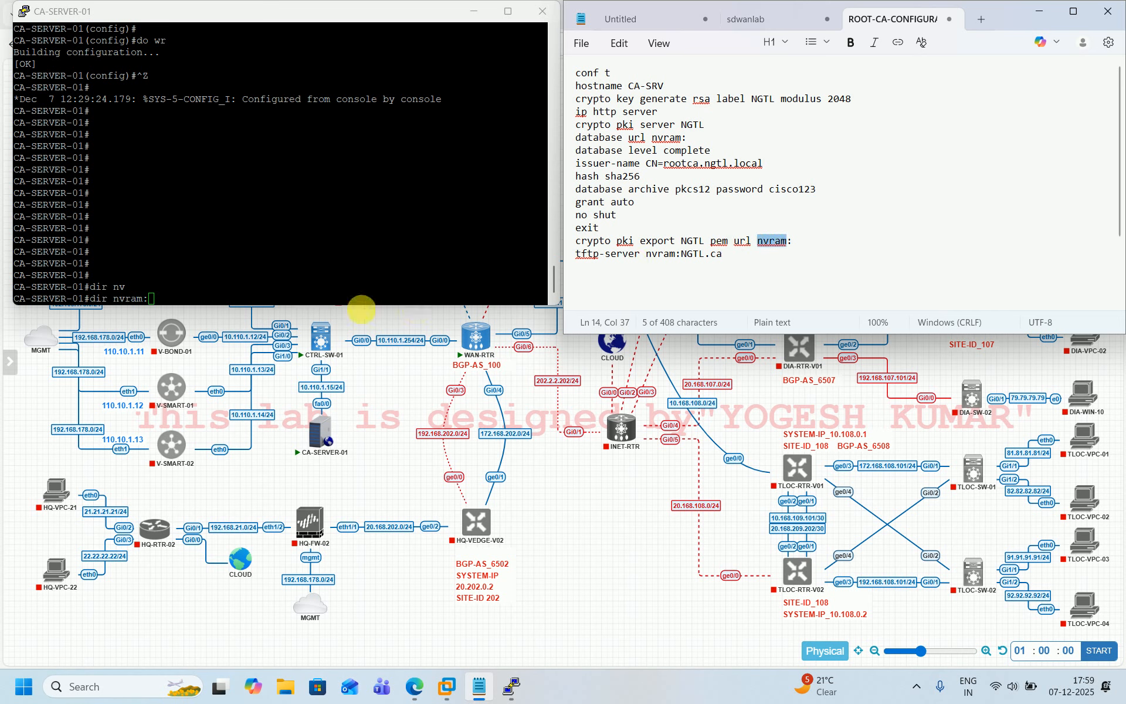
{"action": "left_click", "coordinate": [286, 292]}
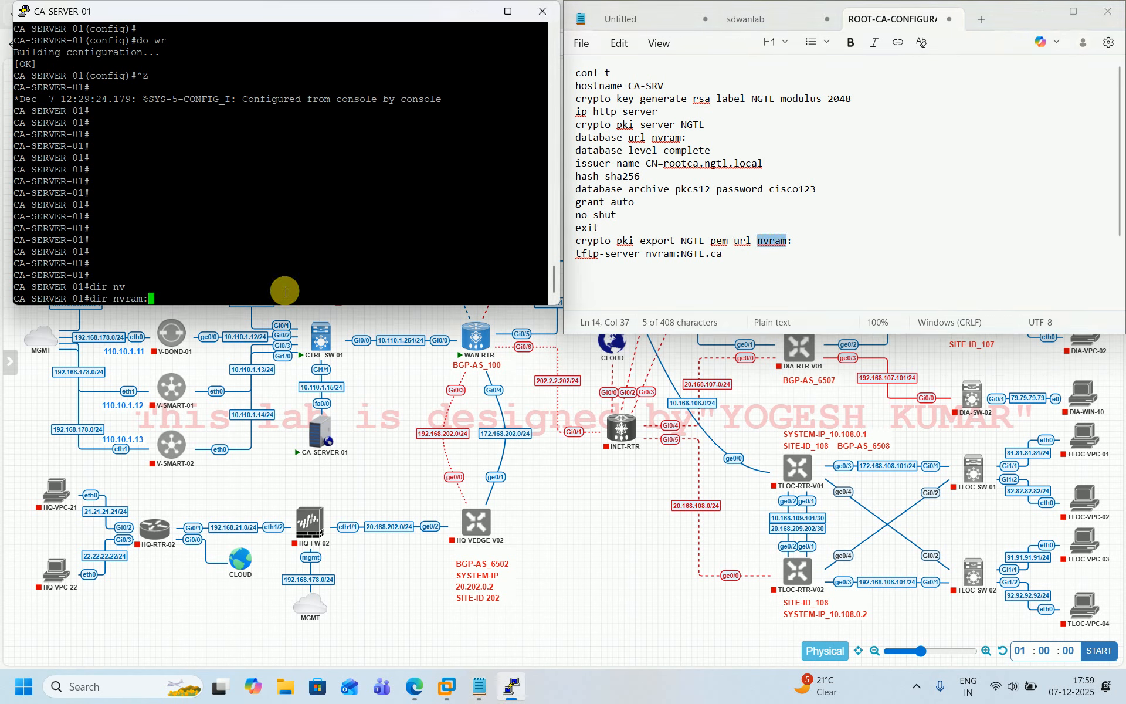
{"action": "key", "text": "Return"}
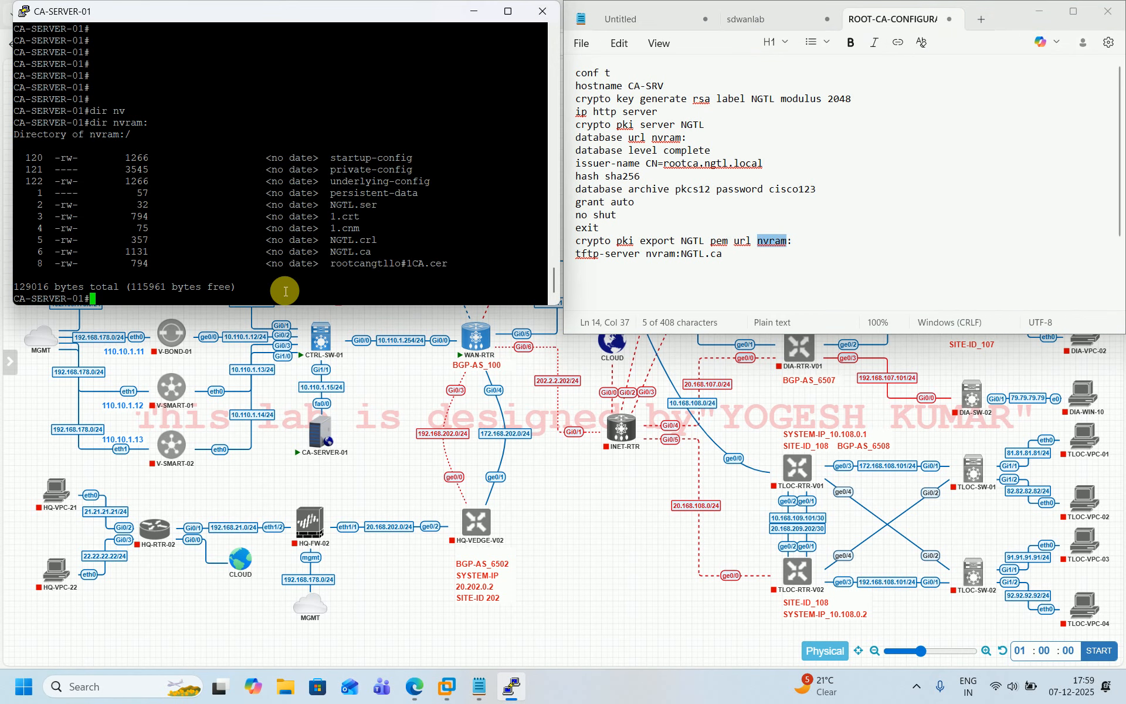
{"action": "double_click", "coordinate": [338, 240]}
{"action": "left_click_drag", "start_coordinate": [361, 249], "coordinate": [385, 249]}
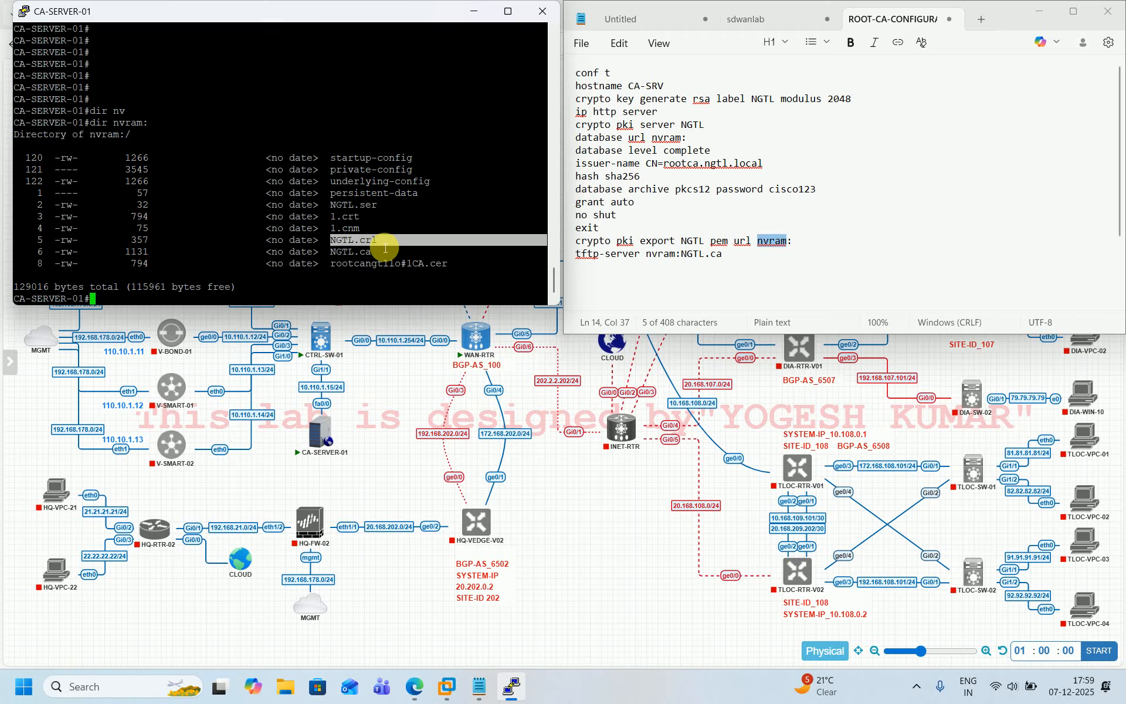
{"action": "left_click", "coordinate": [340, 258]}
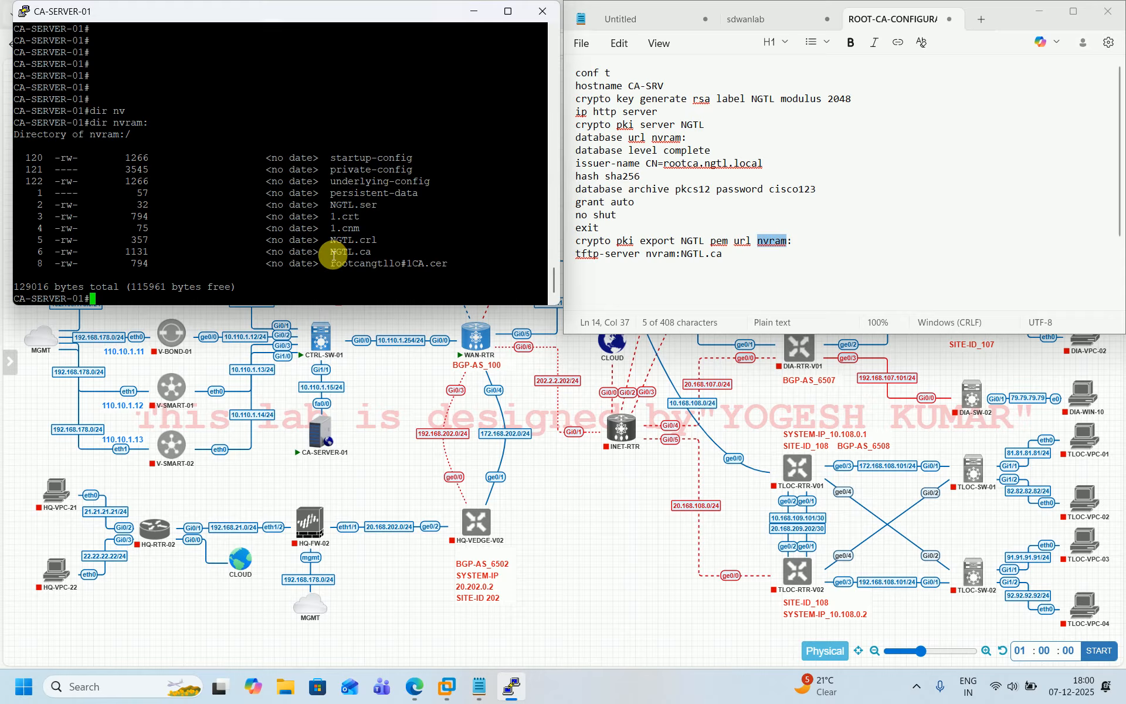
{"action": "left_click", "coordinate": [377, 417]}
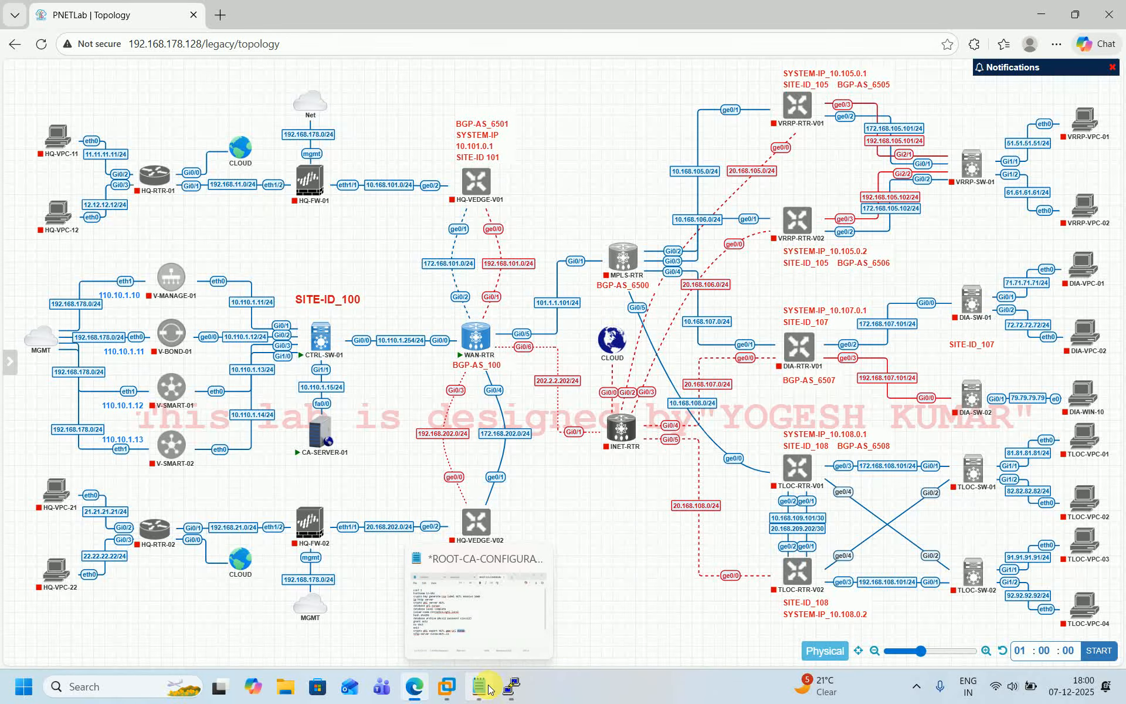
{"action": "mouse_move", "coordinate": [449, 689]}
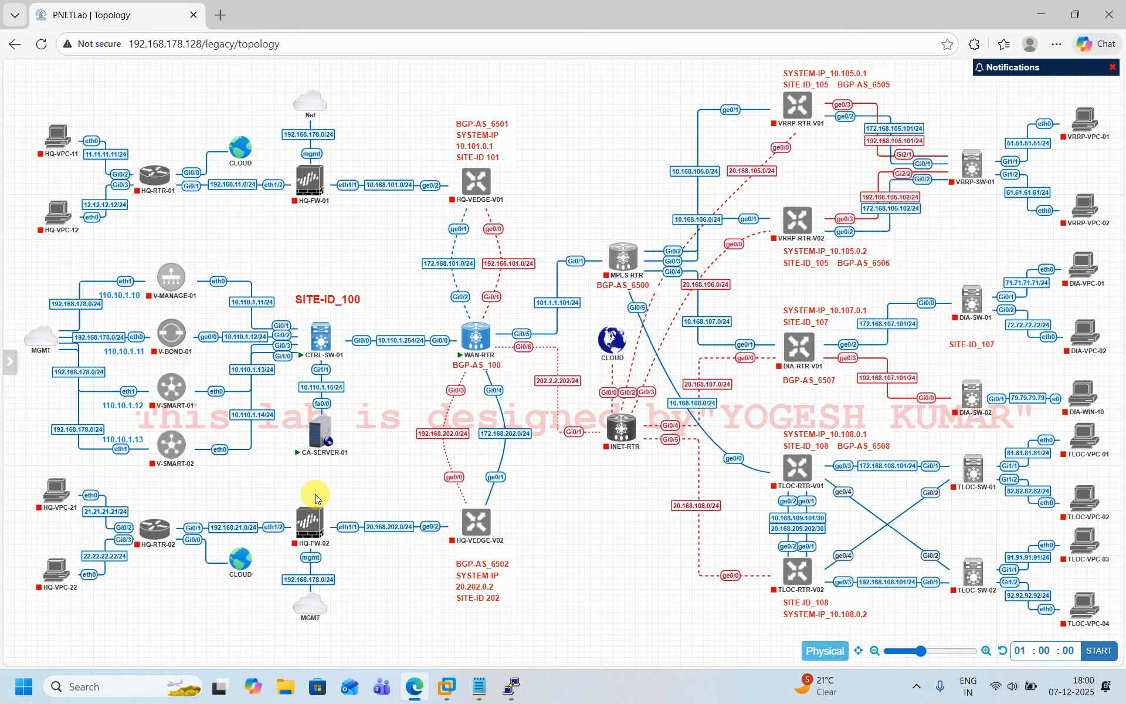
{"action": "key", "text": "alt+Tab"}
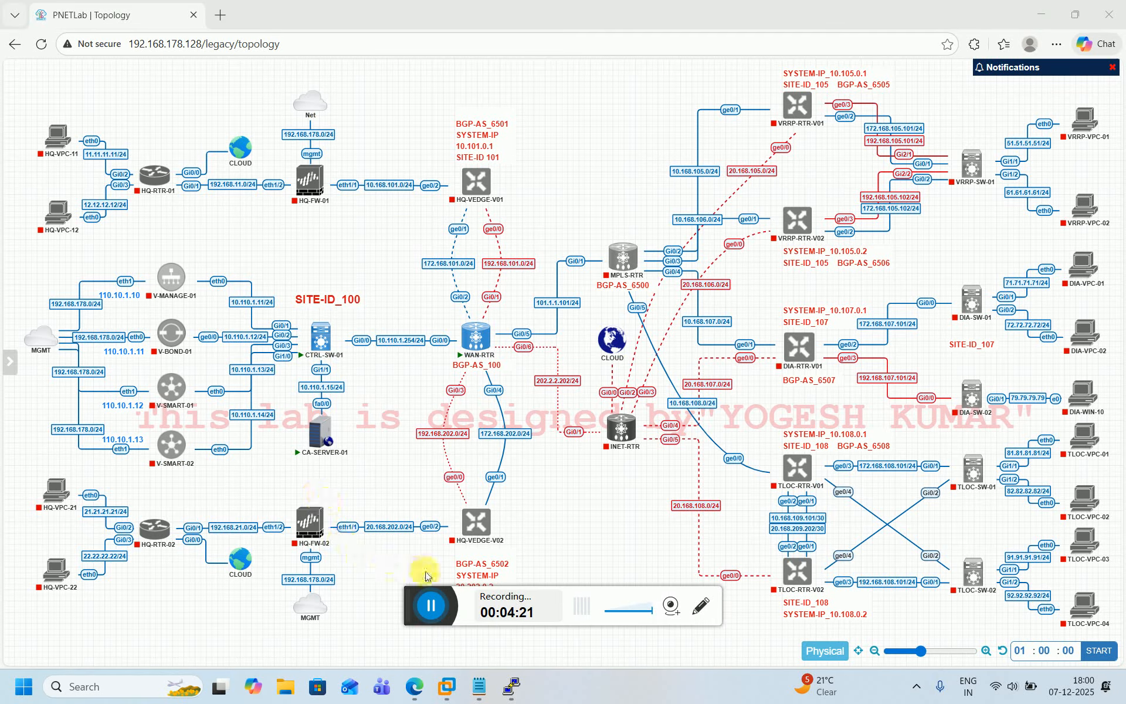